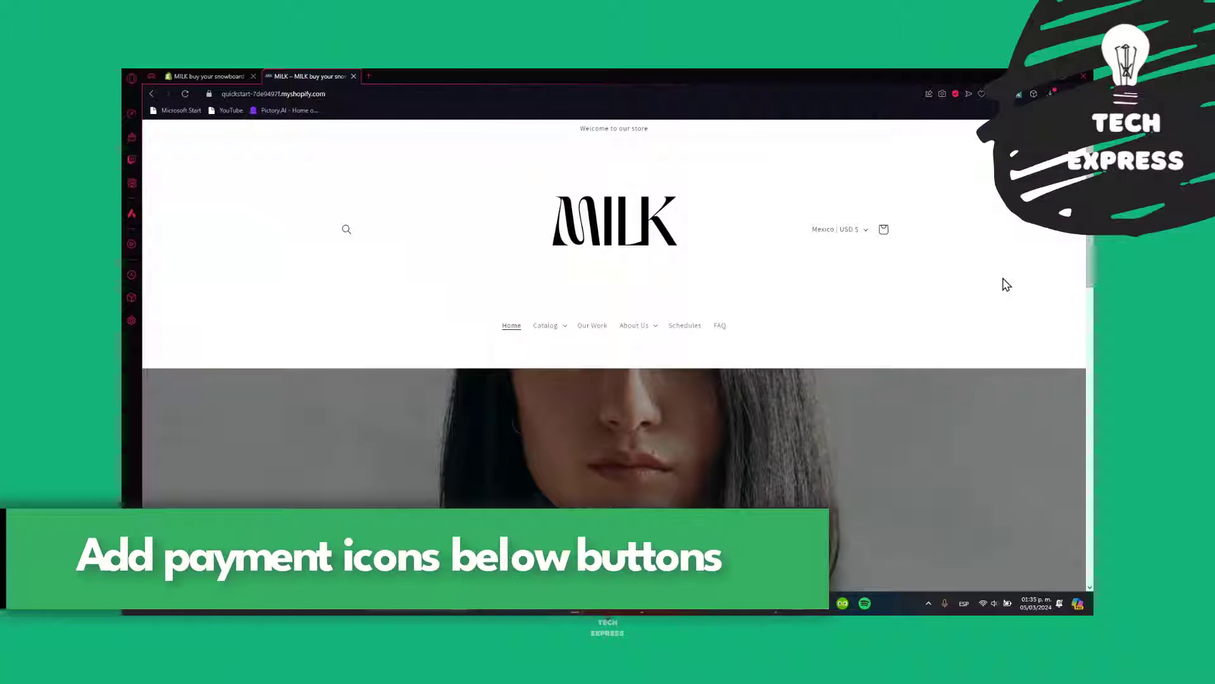
Step: Open the Portable Blender product page and scroll down to its Buy with PayPal button
scroll(1005, 286, down, 10)
scroll(1005, 317, up, 2)
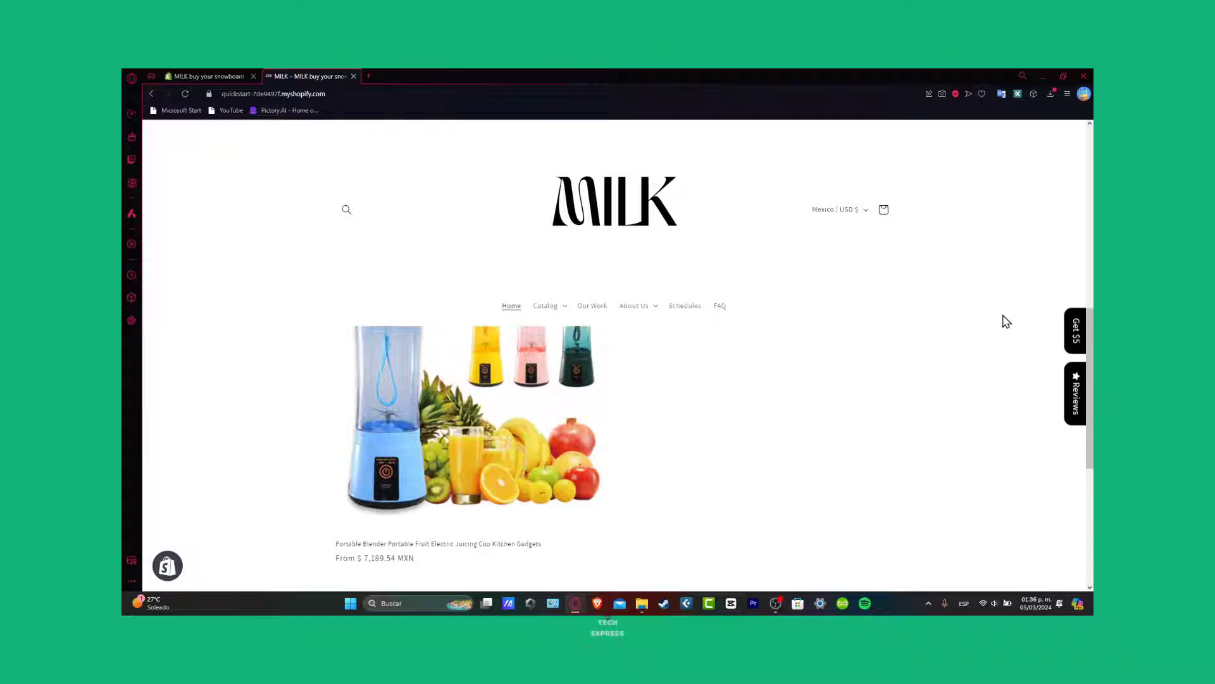
click(459, 546)
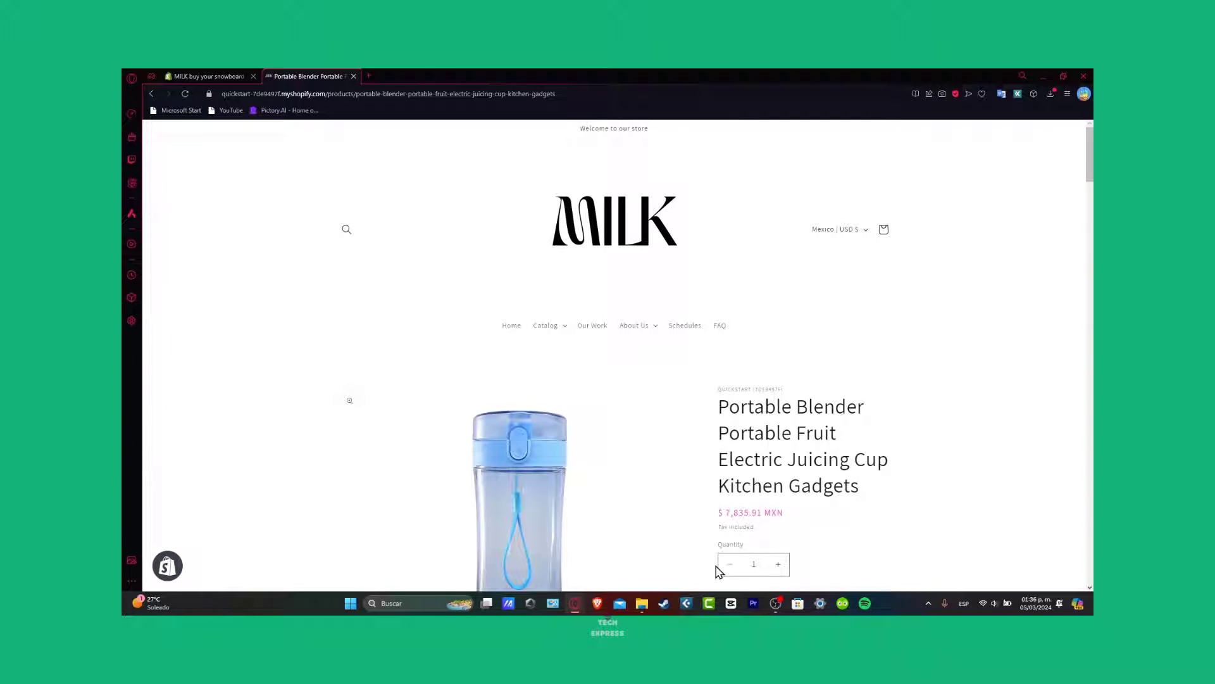
scroll(893, 519, down, 3)
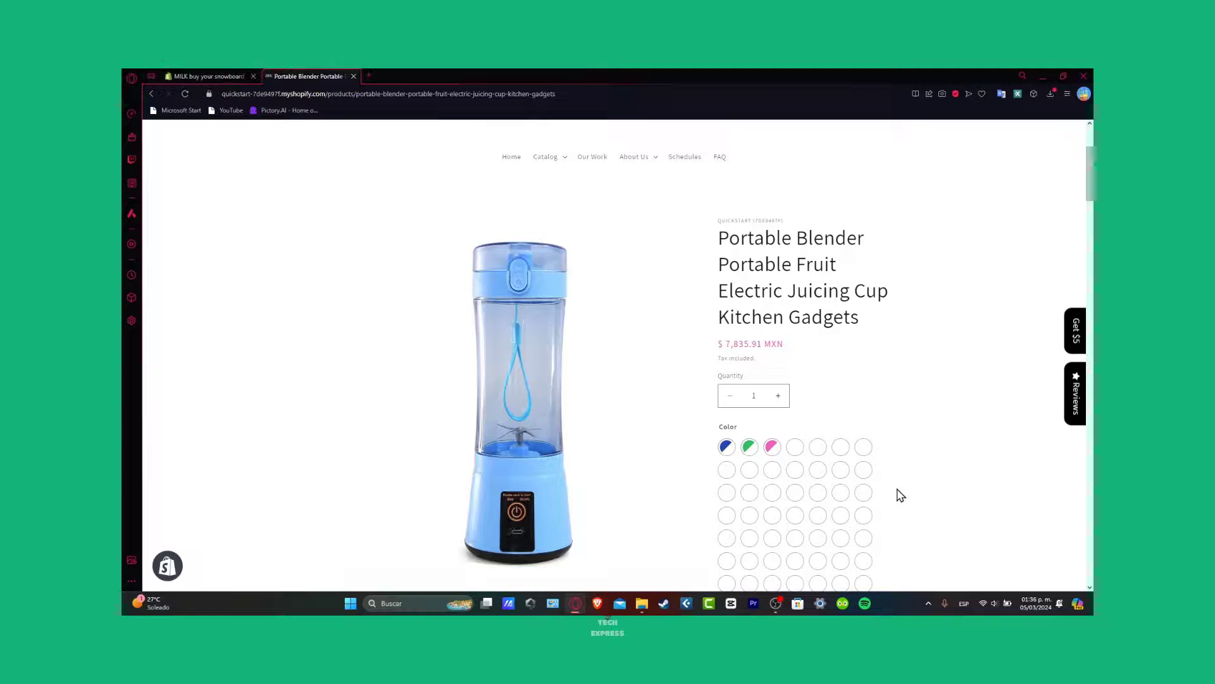
scroll(901, 495, down, 5)
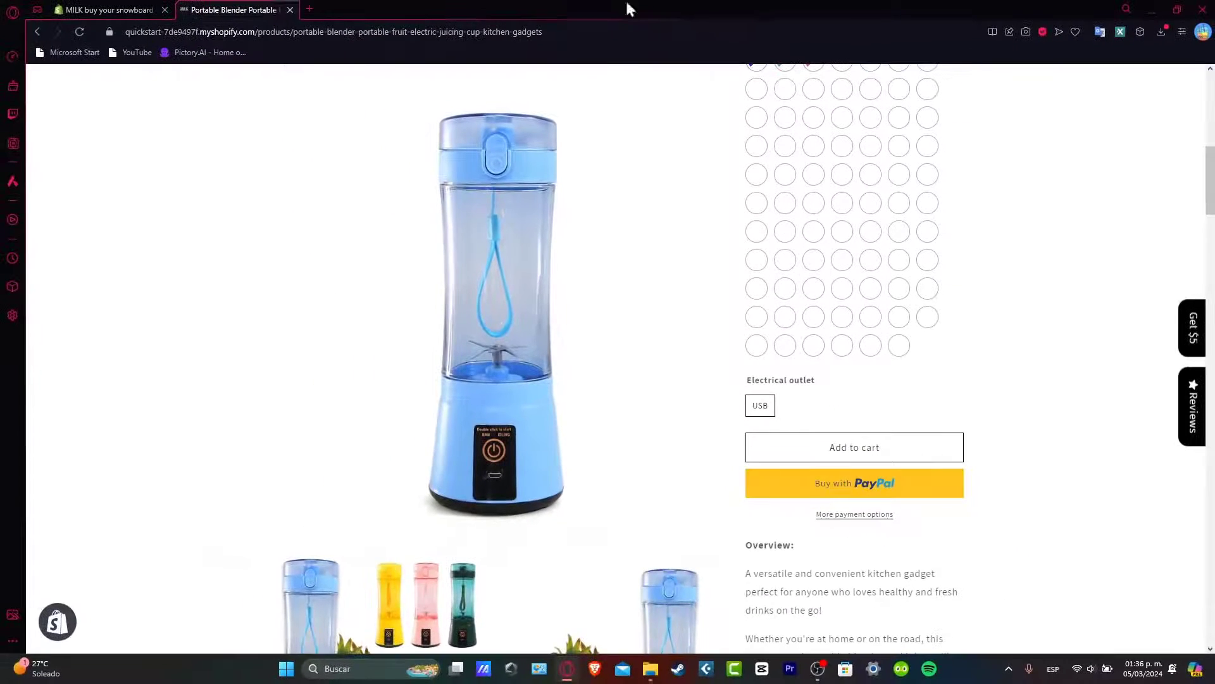
Step: In the store admin, go to Settings > Payments, where PayPal is listed as active
click(110, 3)
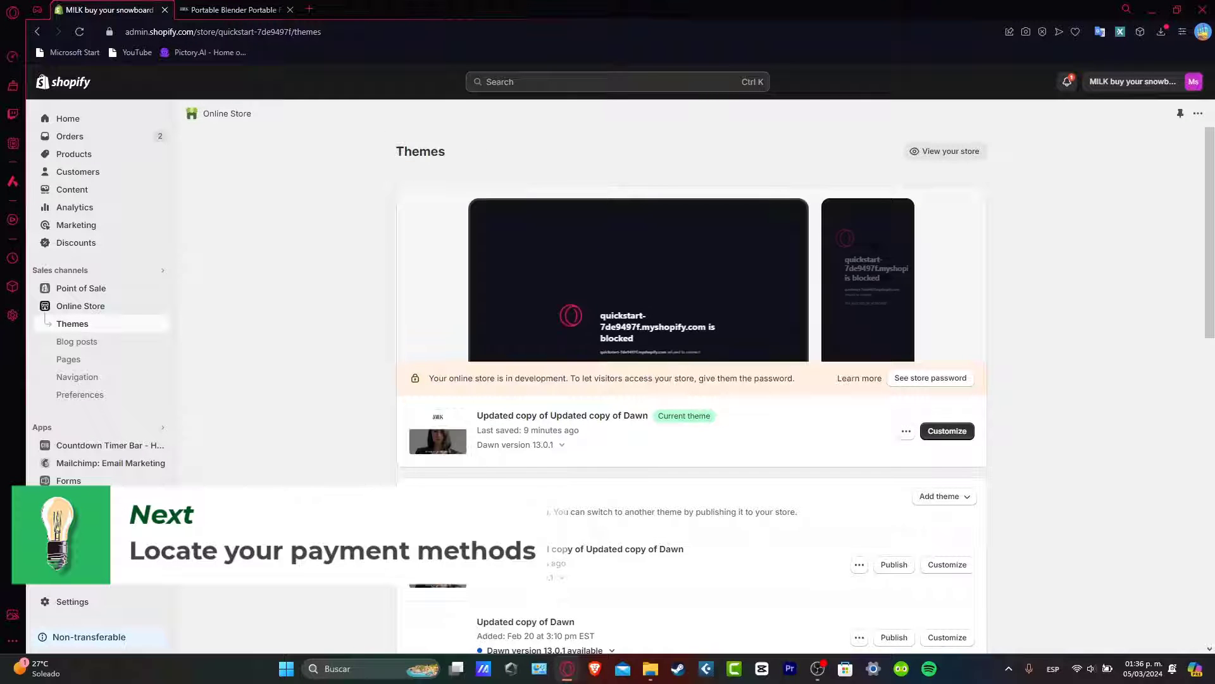
click(69, 601)
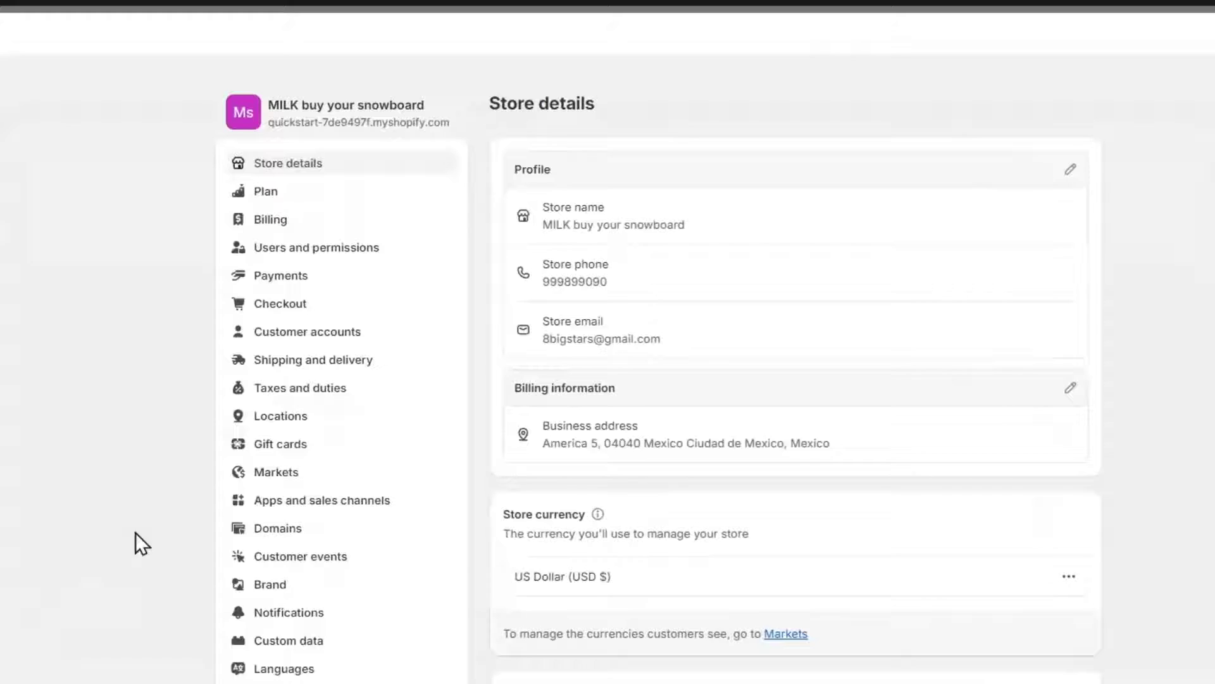
click(355, 297)
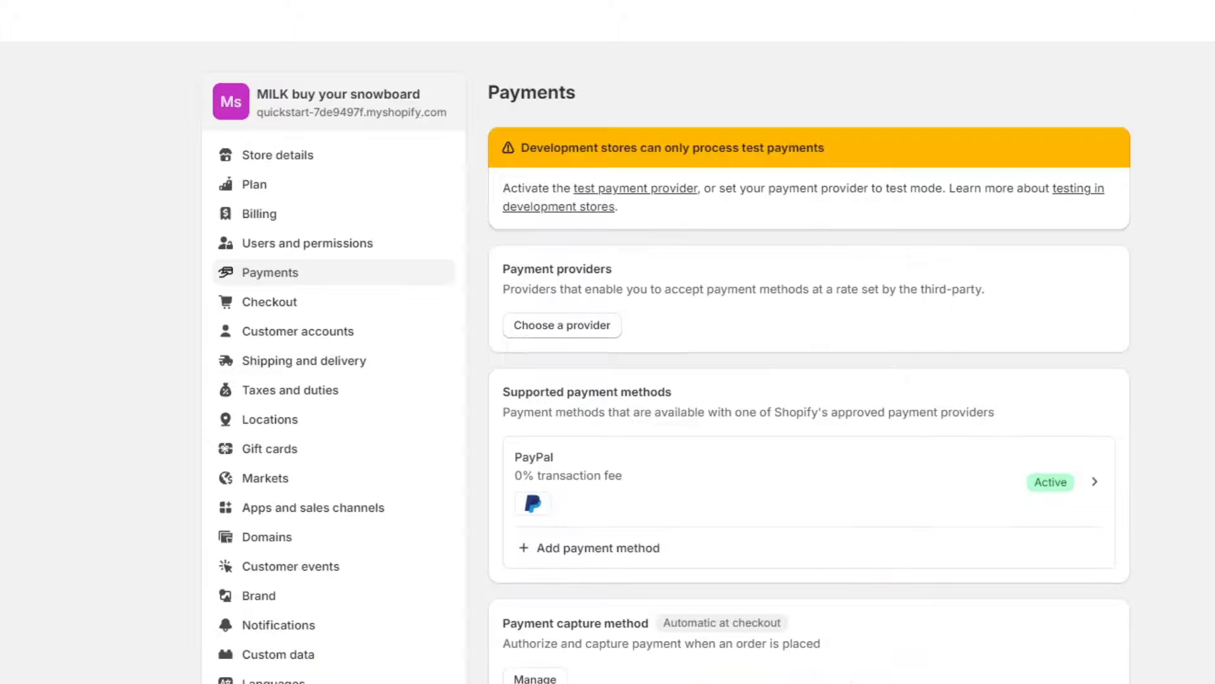
Step: Browse third-party payment providers, filtered to those supporting Apple Pay, Visa and Mastercard
click(563, 326)
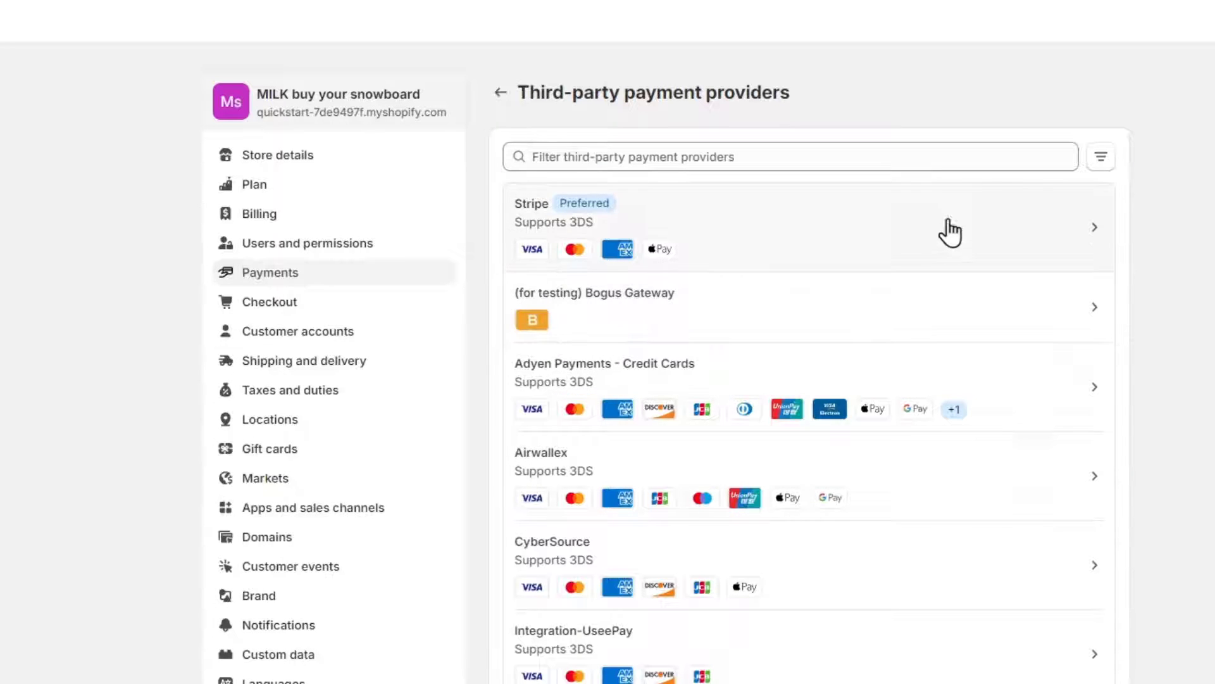
click(1107, 171)
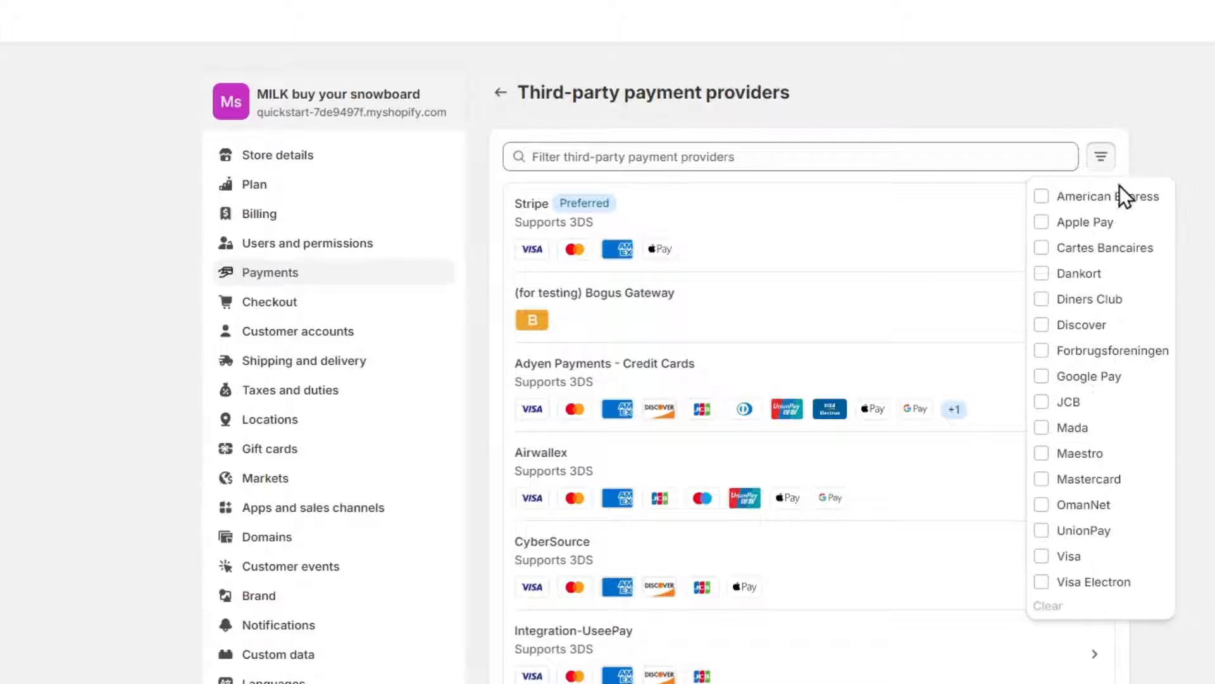
click(1095, 223)
click(1083, 554)
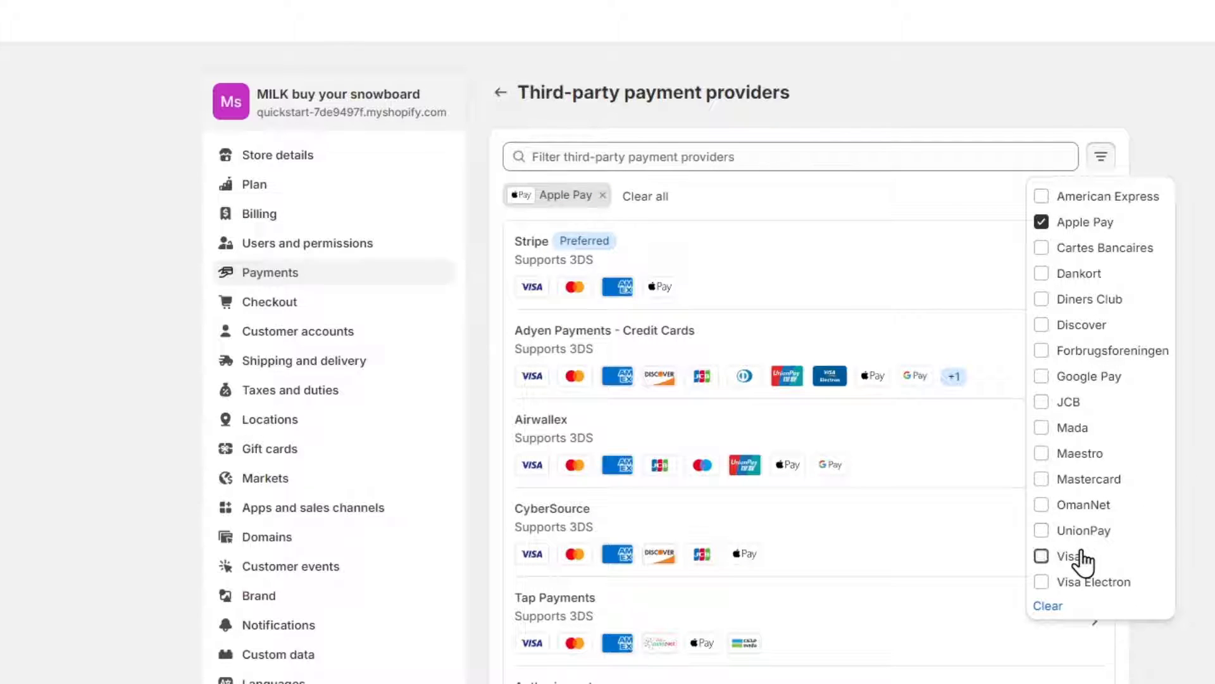
click(1104, 485)
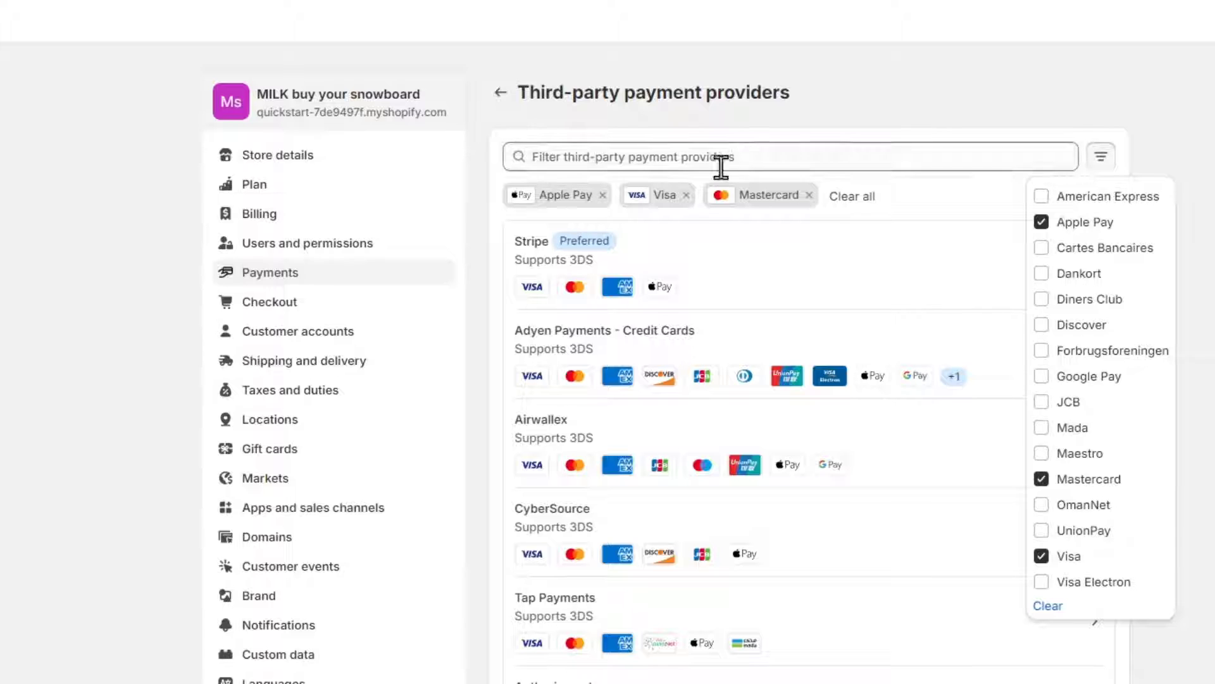
click(641, 259)
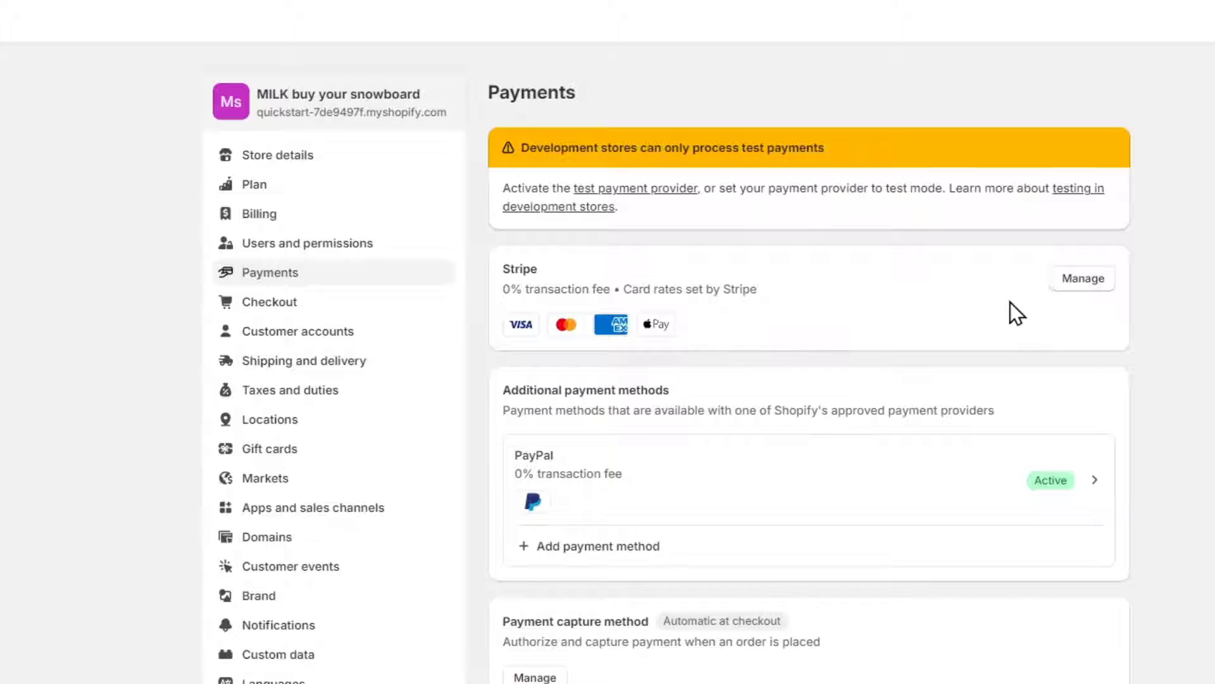
Step: Review Stripe's Visa, Mastercard, American Express and Apple Pay toggles, then close settings
click(1053, 286)
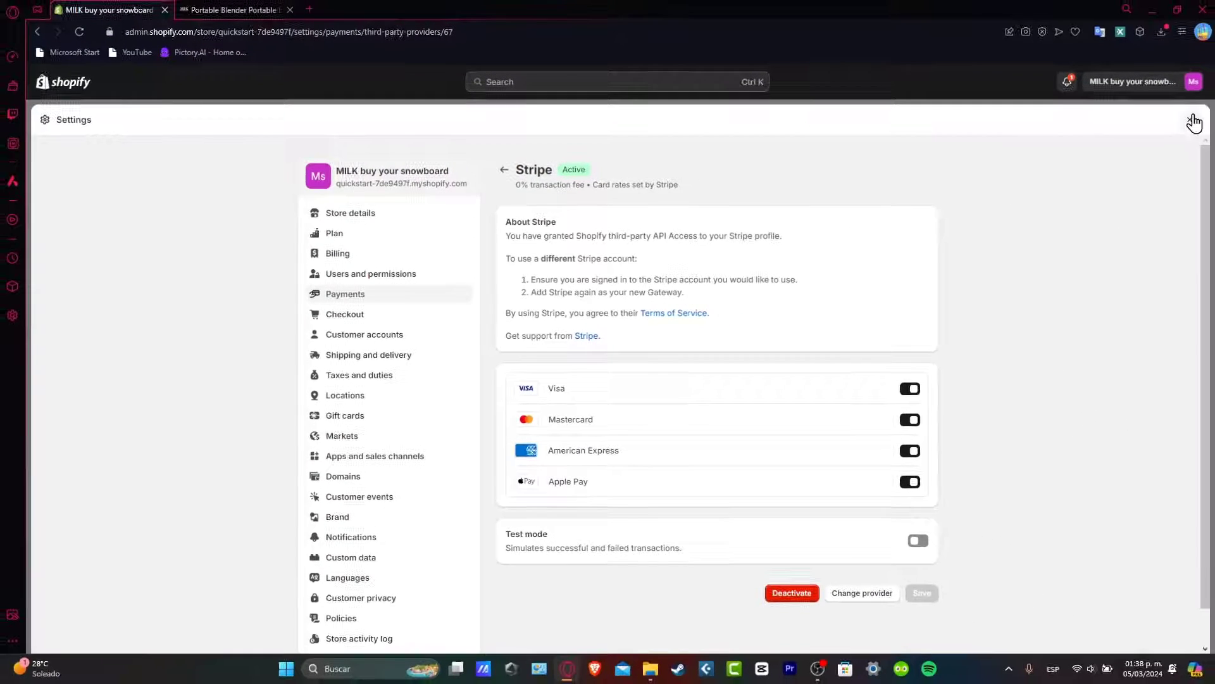
click(1195, 120)
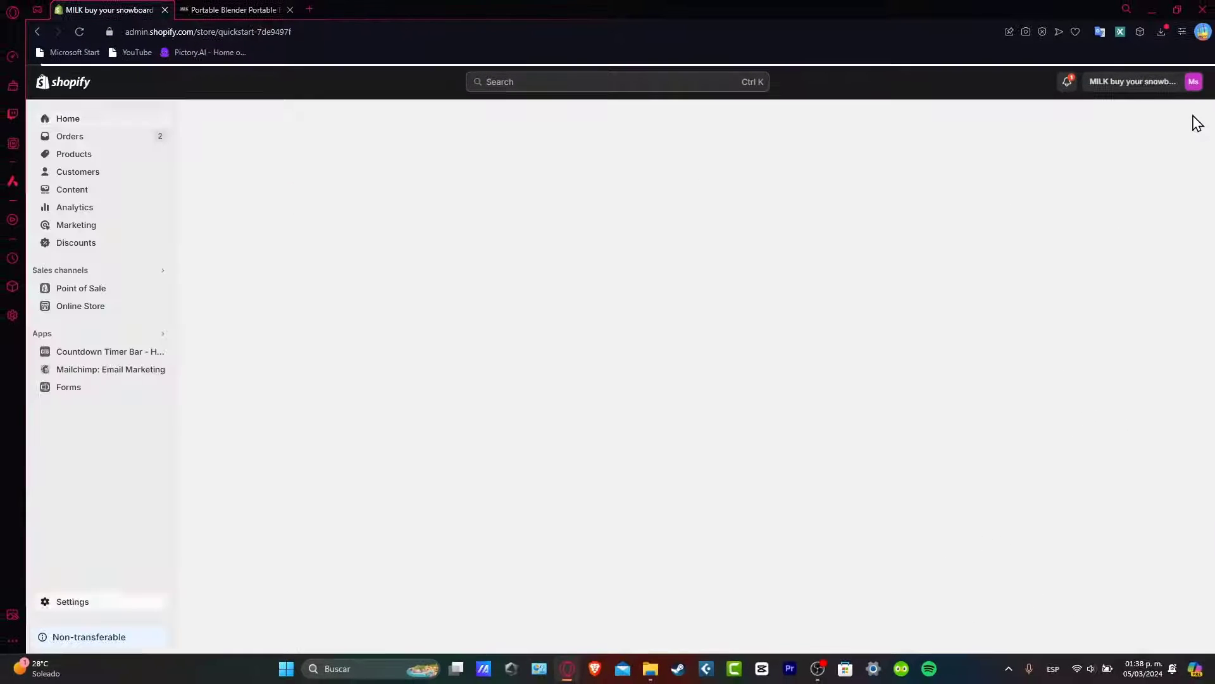
Step: Customize the current theme and preview the Portable Blender product from Featured products
click(81, 307)
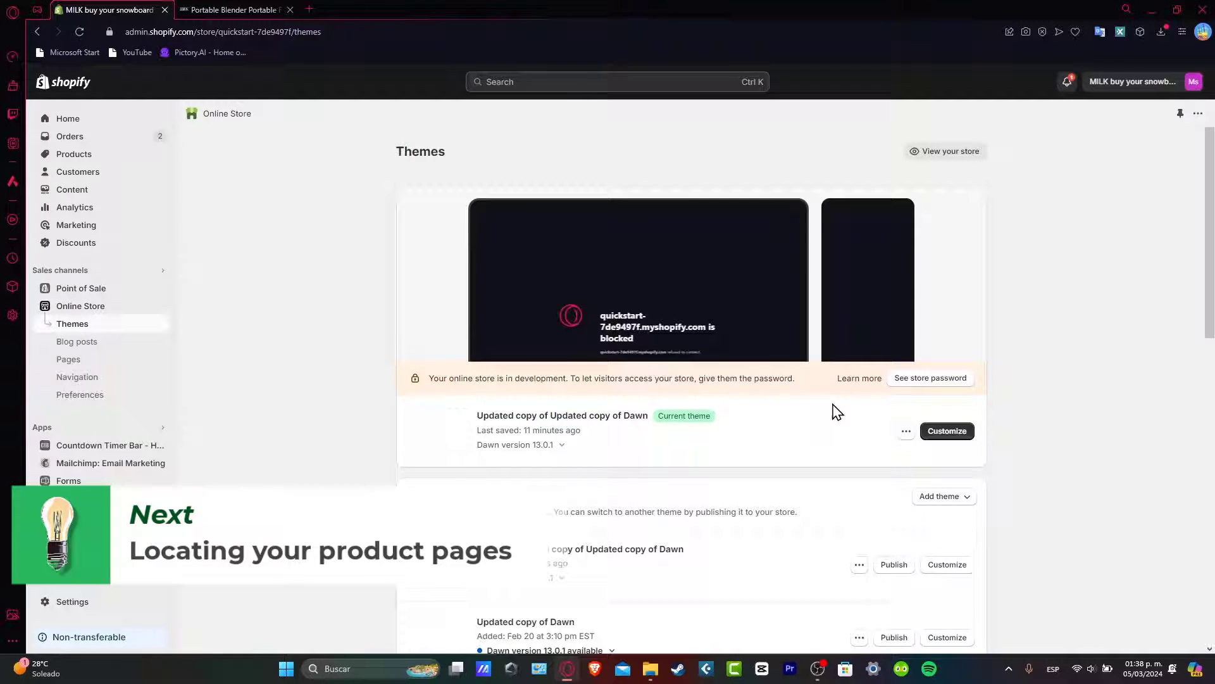
click(943, 431)
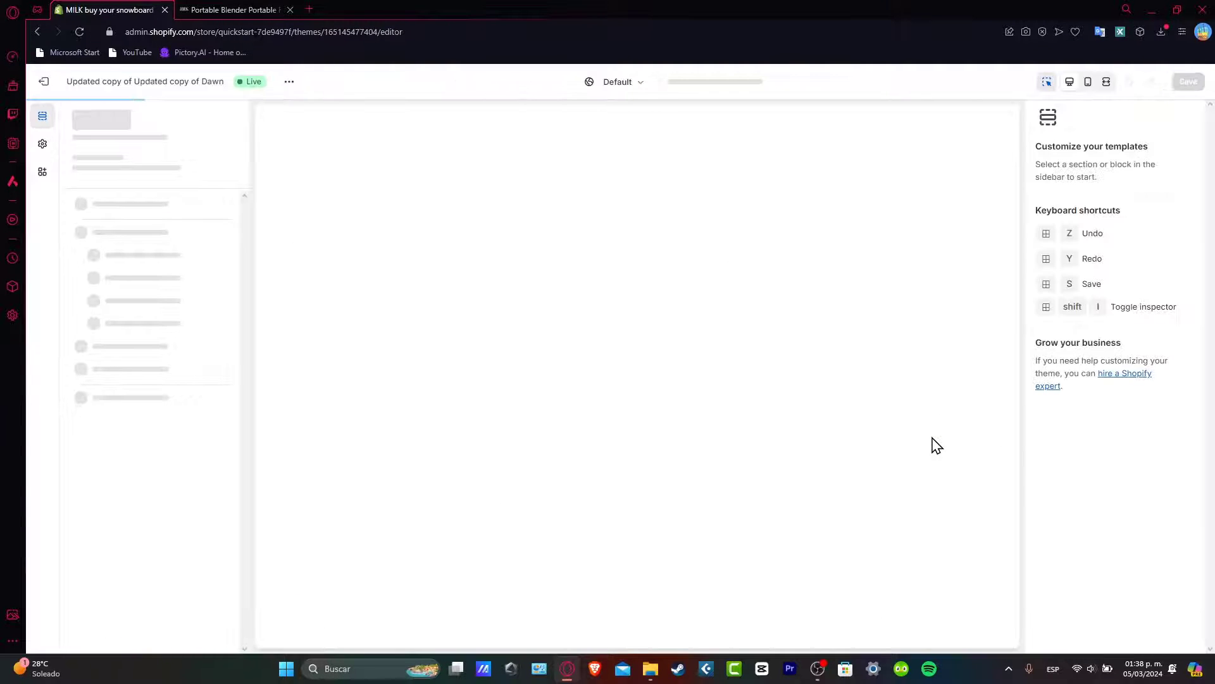
scroll(910, 424, down, 1)
scroll(898, 409, down, 8)
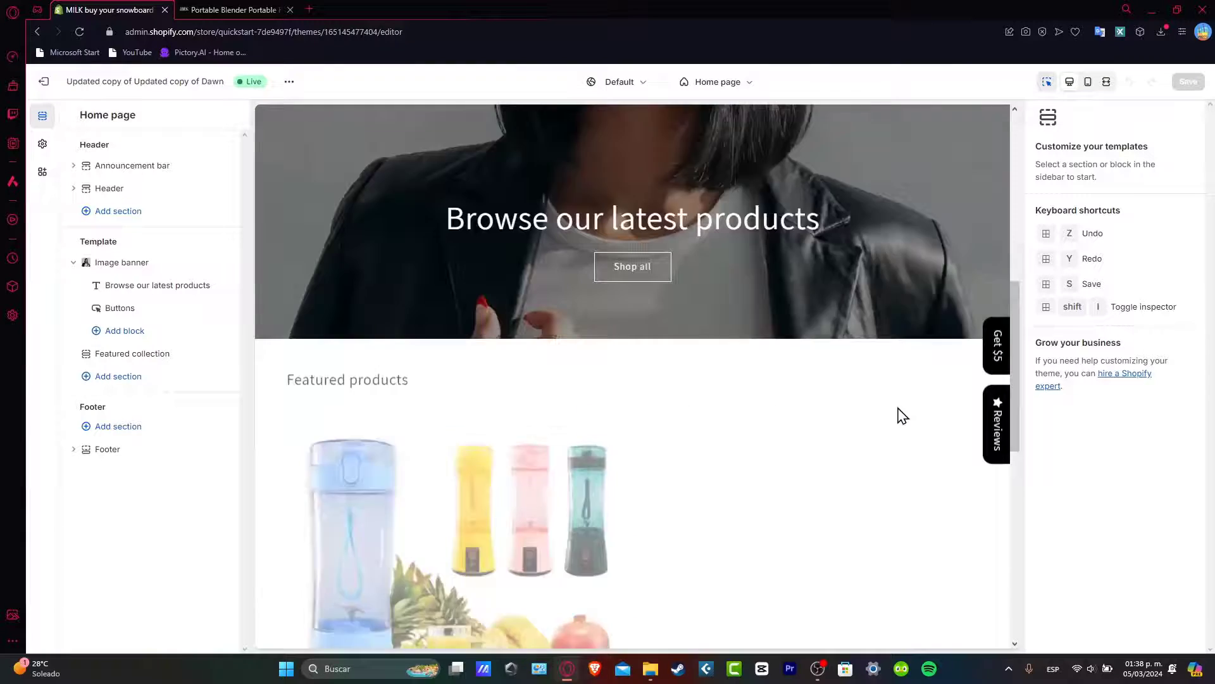
click(525, 525)
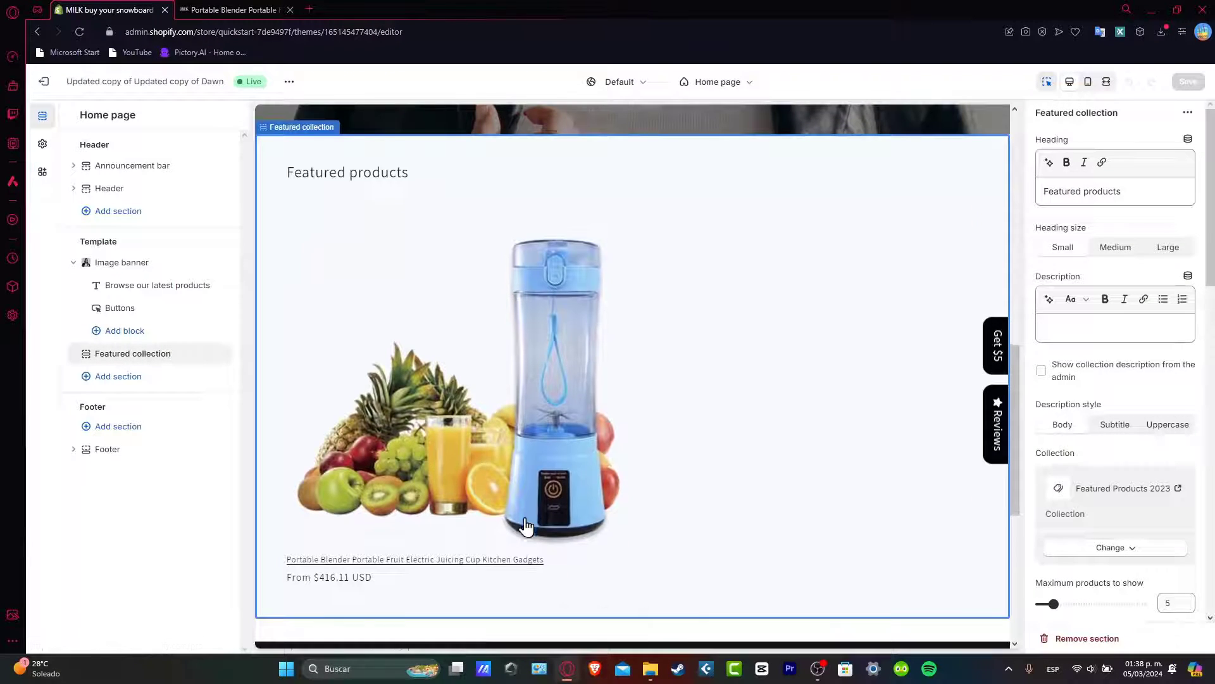
click(488, 561)
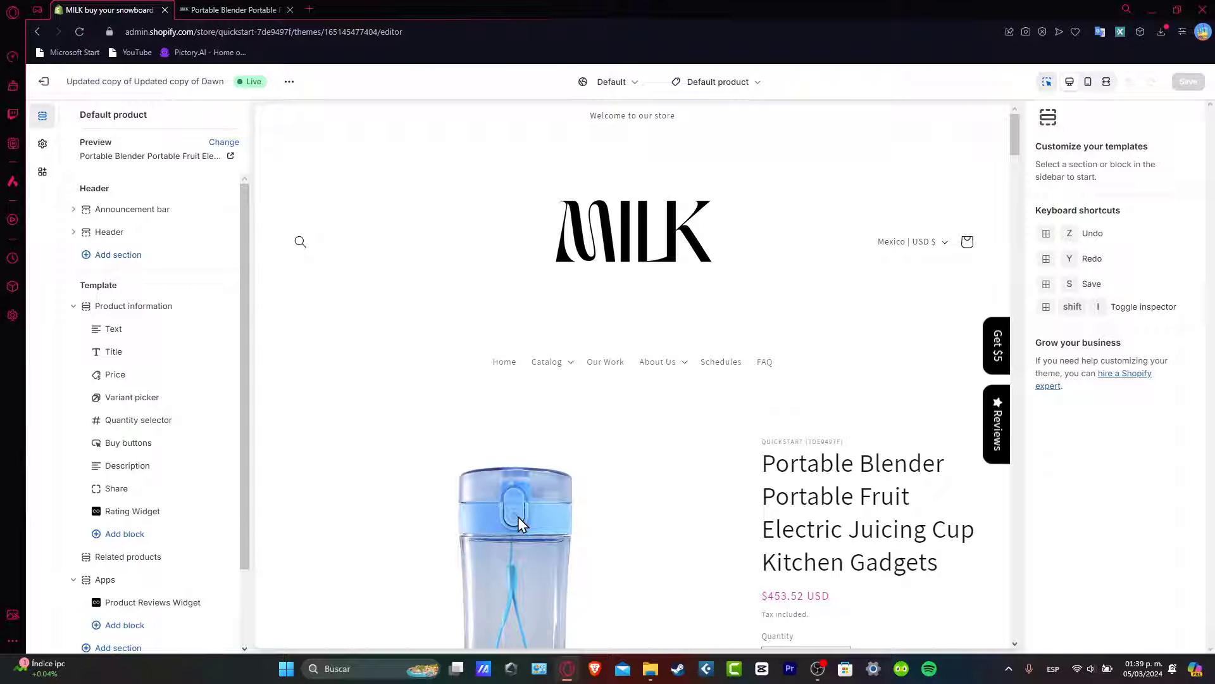
Step: Check the available product templates, then scroll the Default product preview to Buy buttons
click(730, 82)
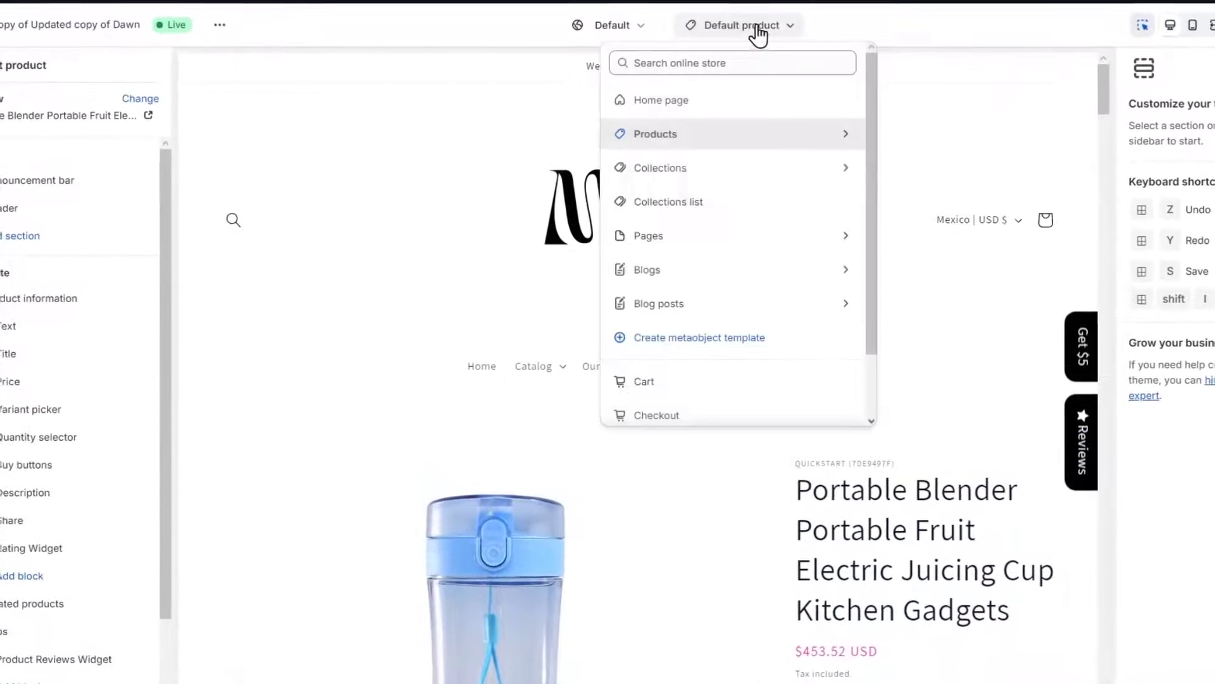
click(743, 141)
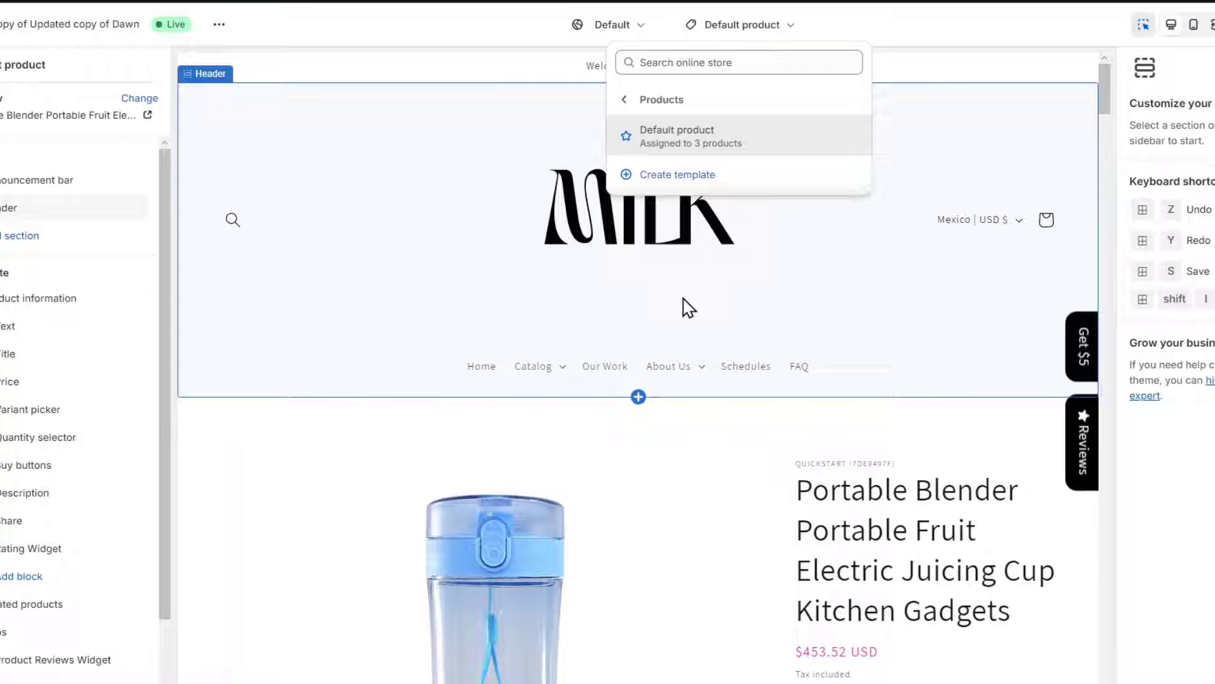
click(1021, 35)
scroll(1017, 266, down, 4)
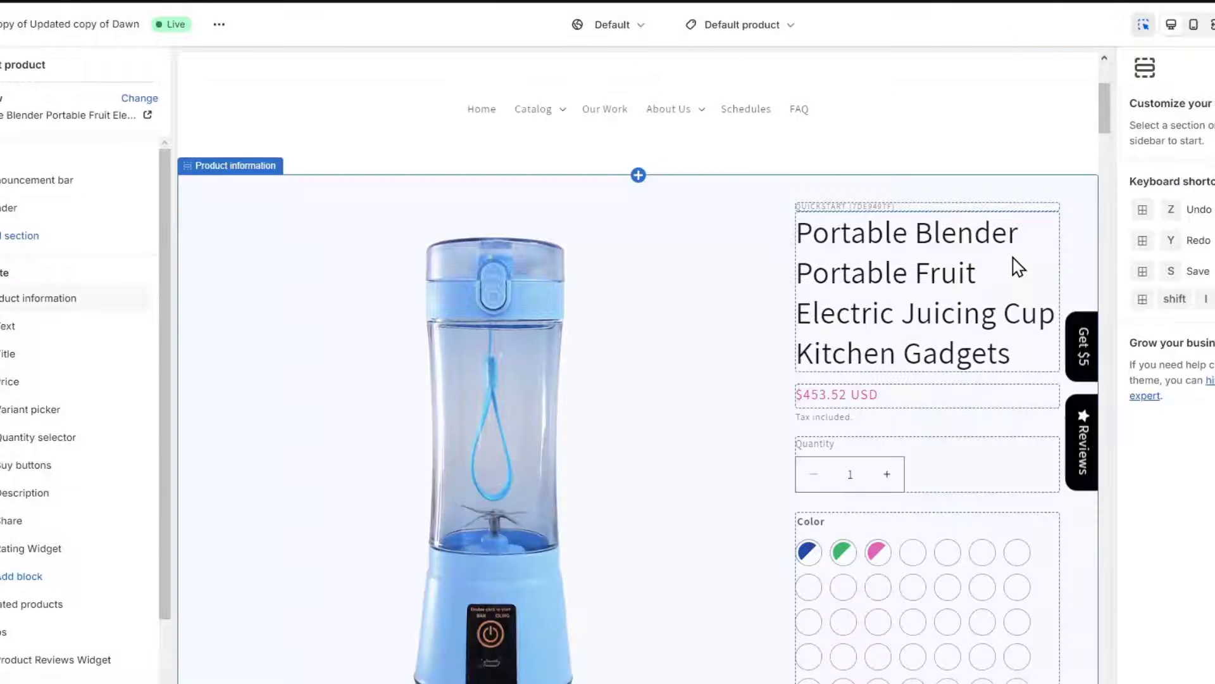
scroll(1017, 266, down, 10)
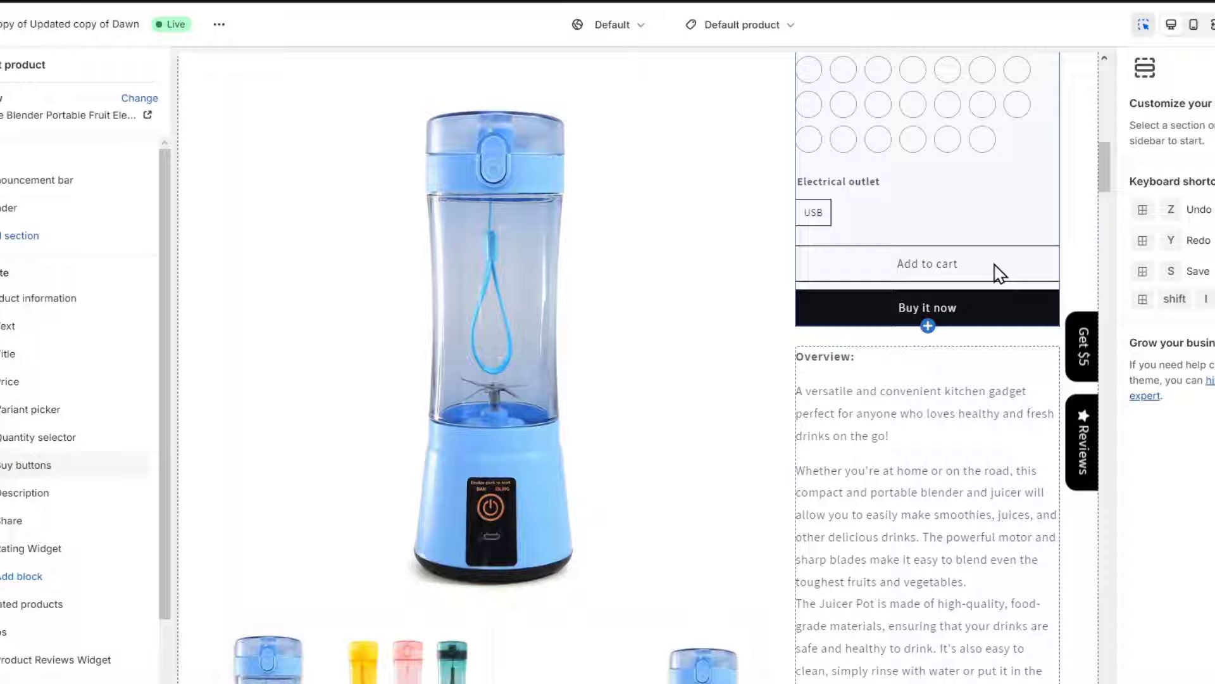
Step: Keep dynamic checkout buttons on for Buy buttons, enable the gift-card recipient form, and save
click(1043, 293)
scroll(914, 361, up, 5)
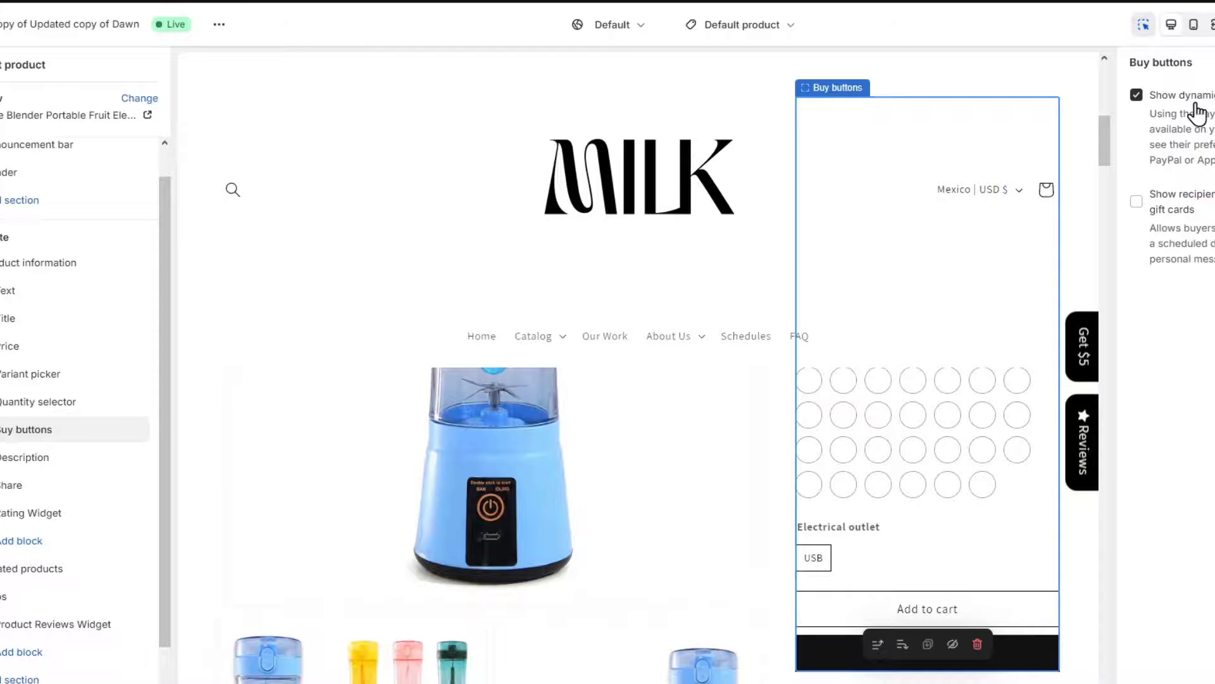
click(1152, 105)
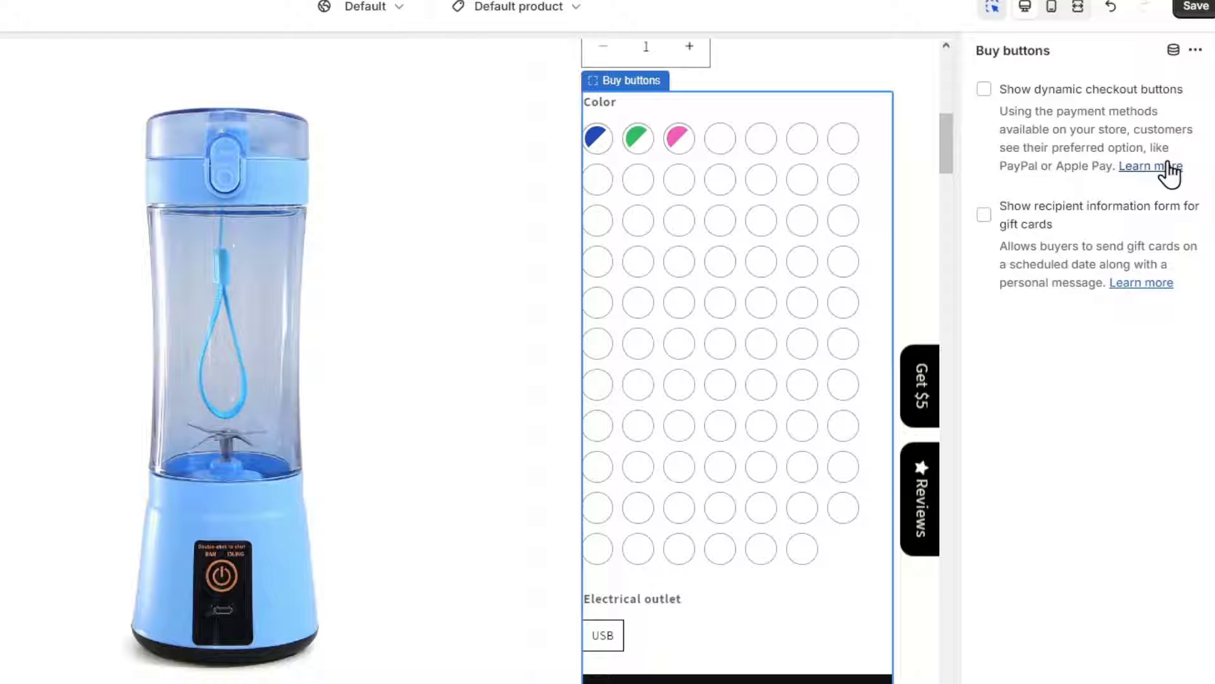
click(1020, 91)
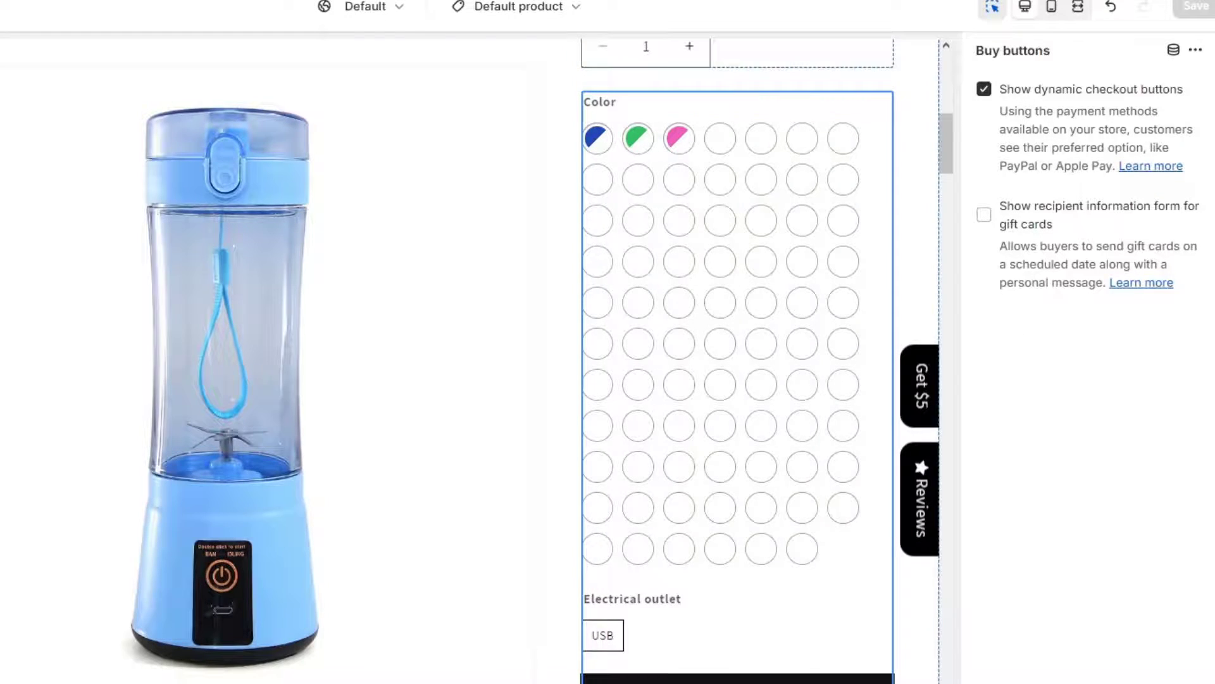
scroll(870, 605, down, 5)
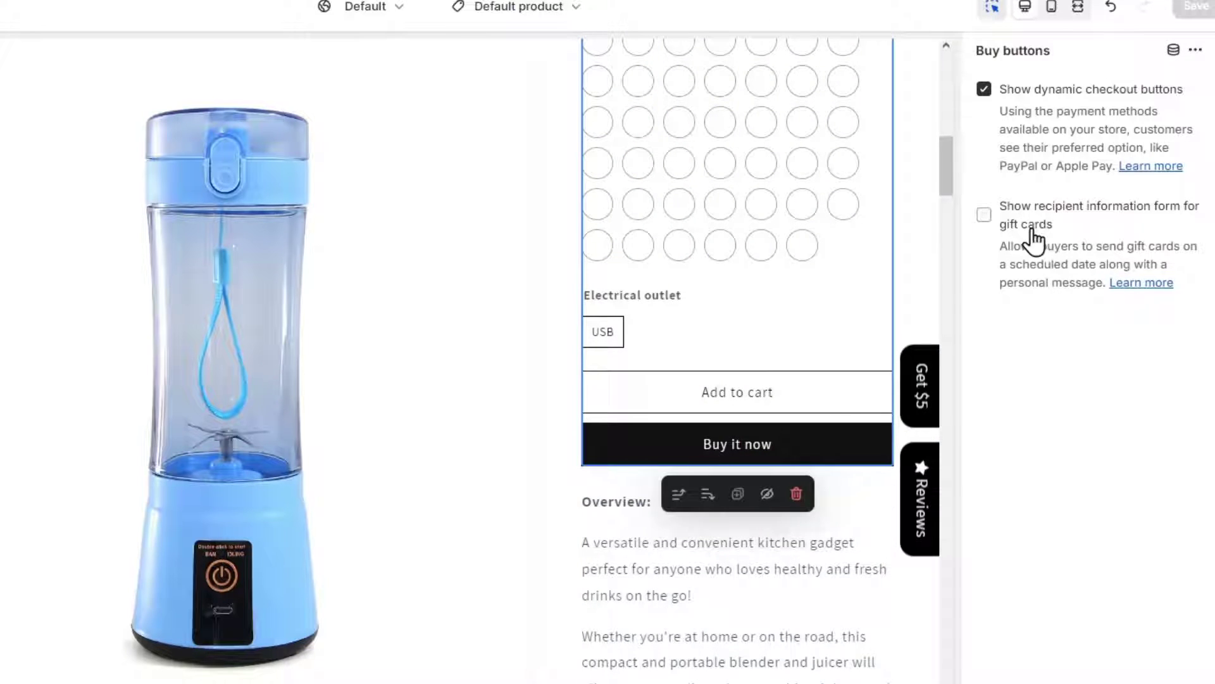
click(991, 216)
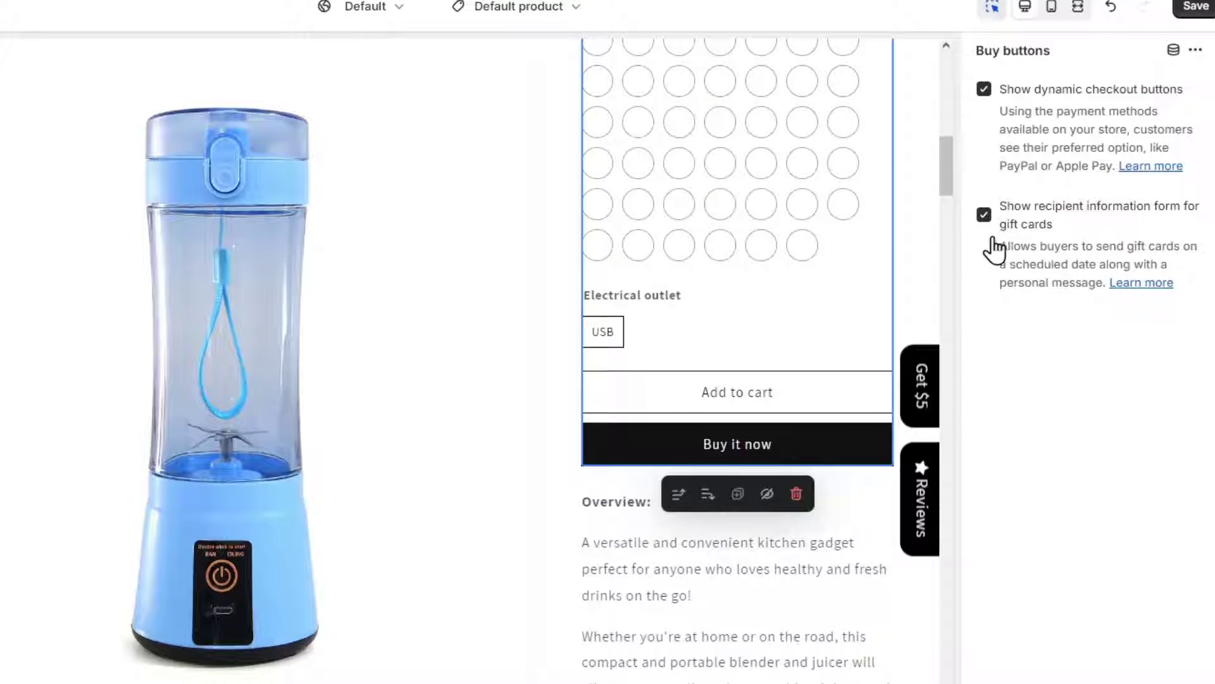
click(1195, 9)
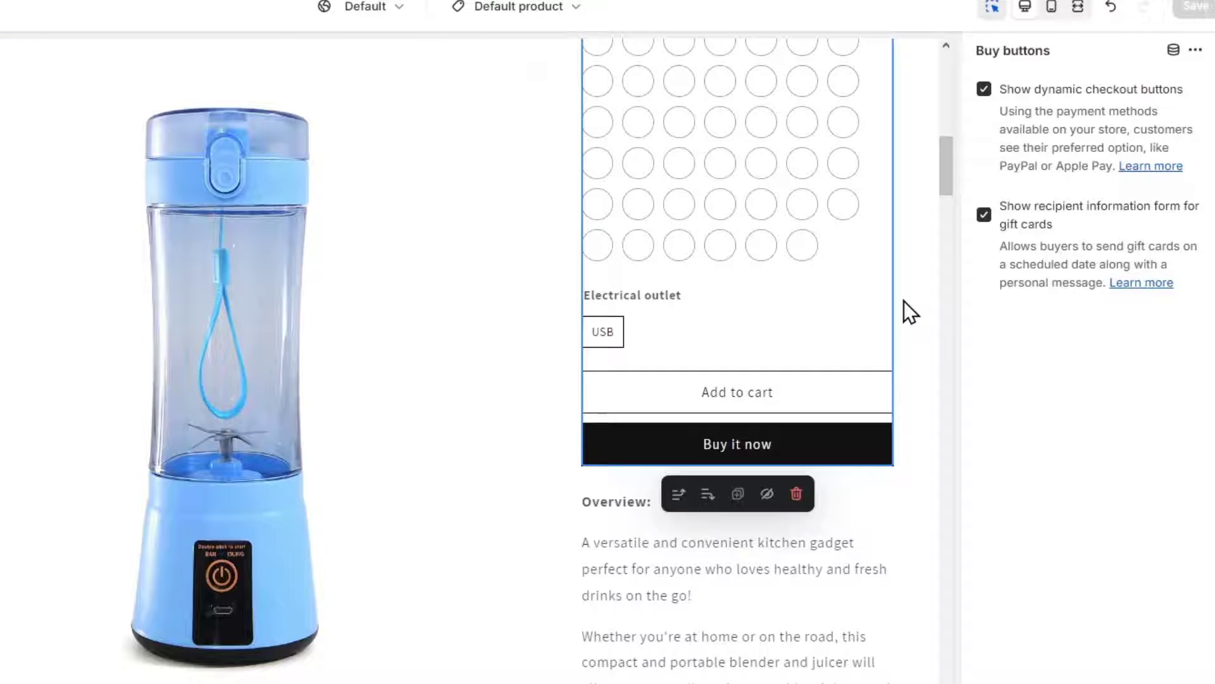
Step: Scroll the product preview down to the footer's payment icons
scroll(735, 566, down, 5)
scroll(735, 566, up, 5)
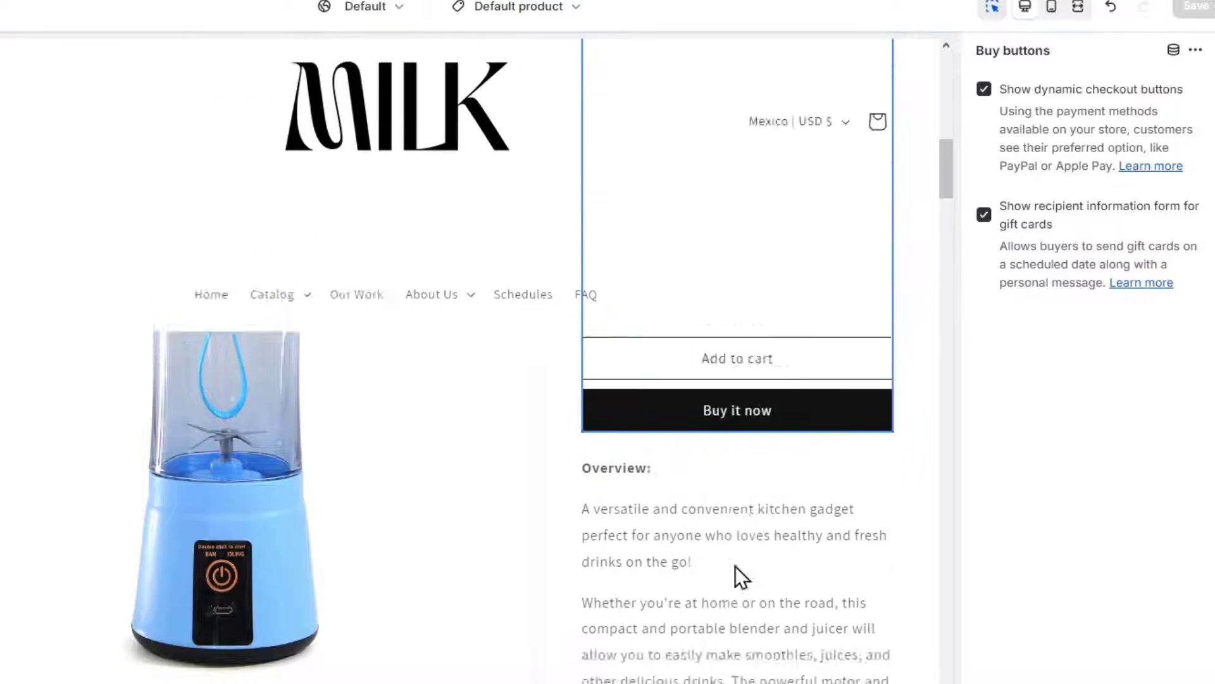
scroll(731, 472, up, 5)
scroll(770, 632, down, 10)
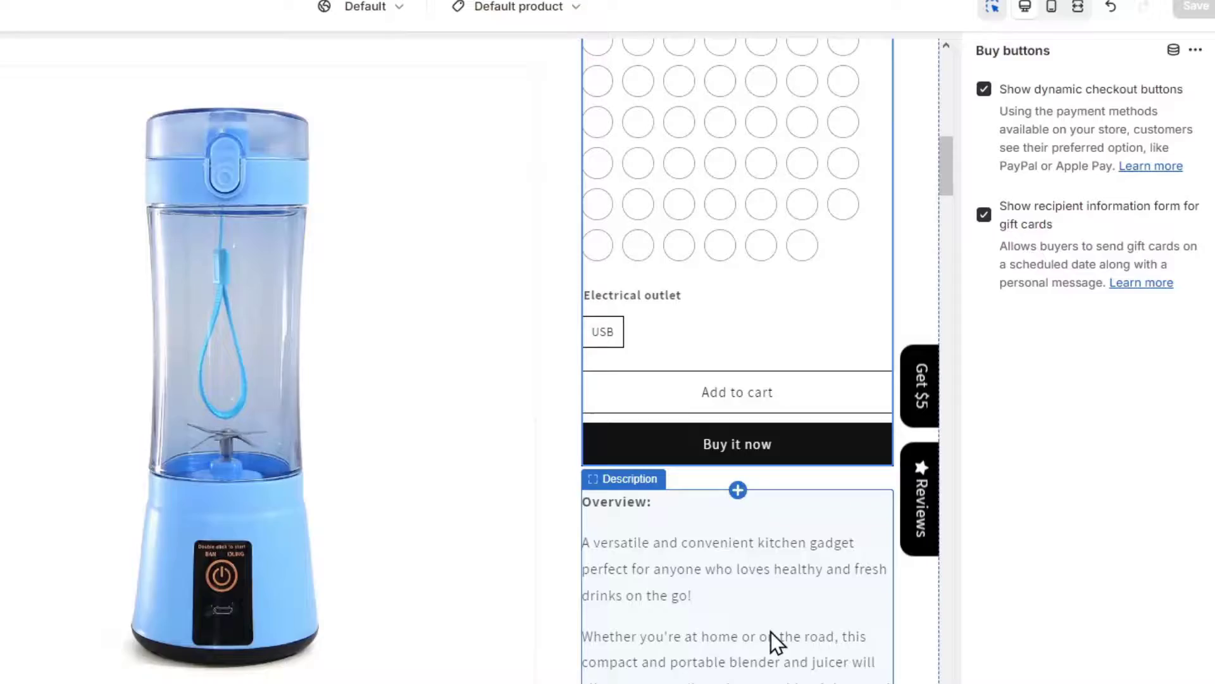
scroll(771, 632, down, 15)
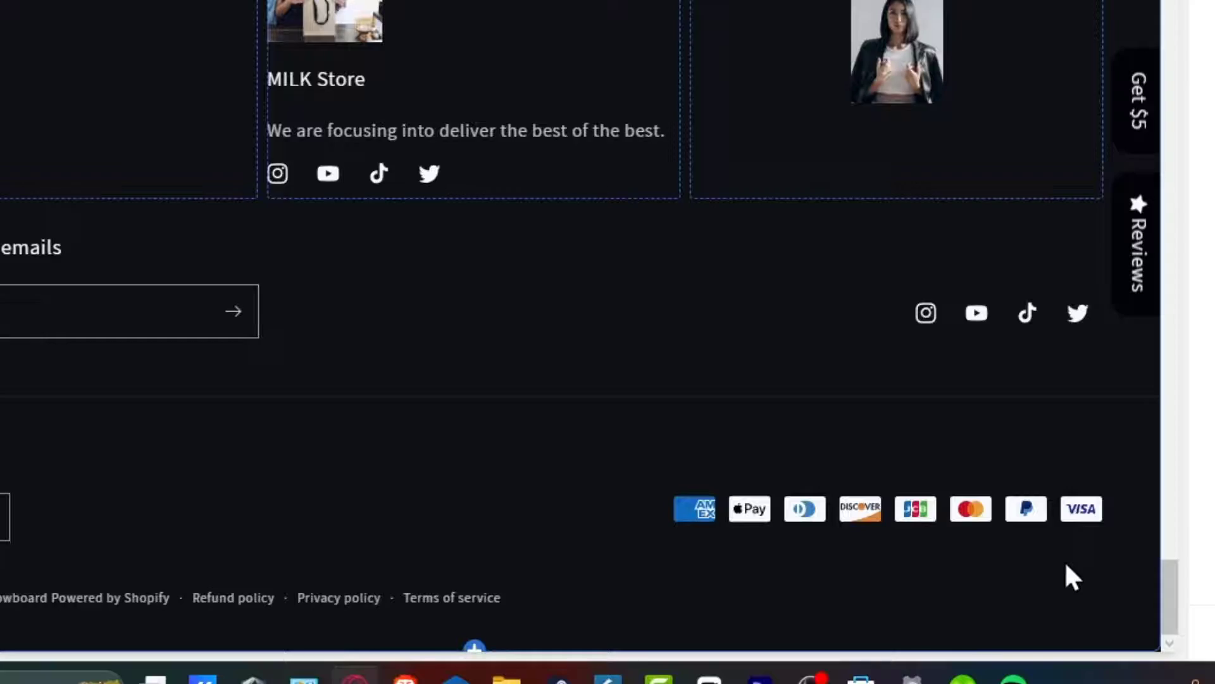
scroll(1065, 563, up, 20)
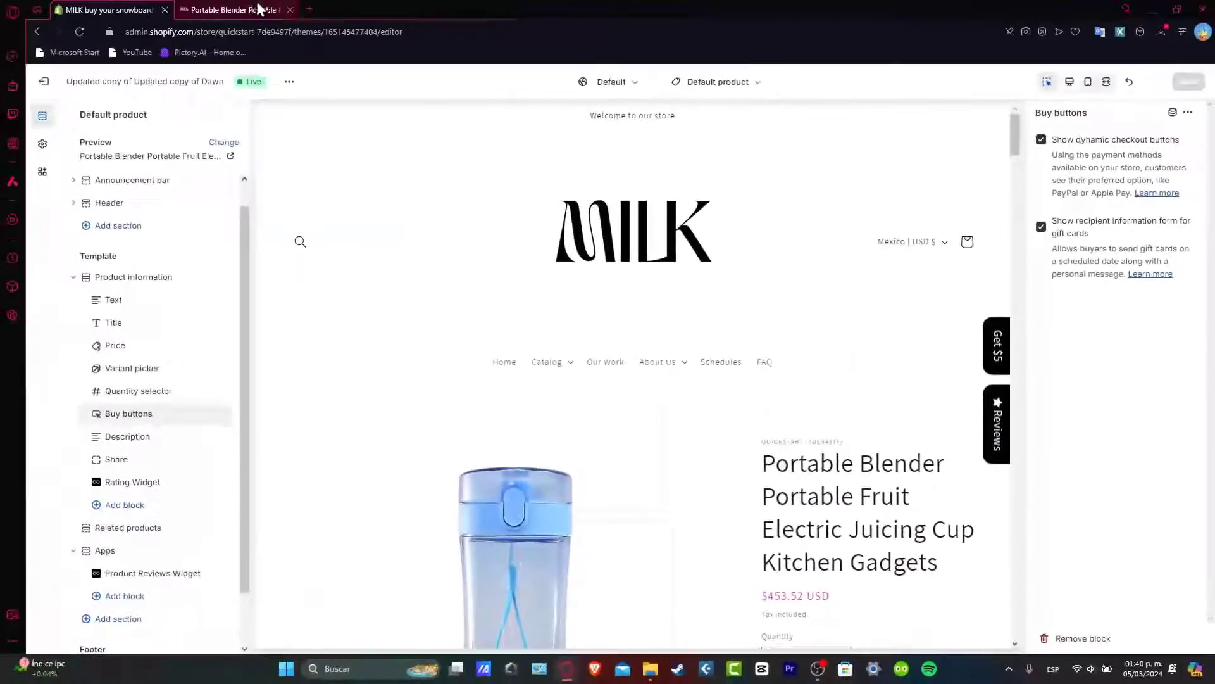
Step: Reload the live product page, view the PayPal express checkout option, then return to the footer
click(256, 9)
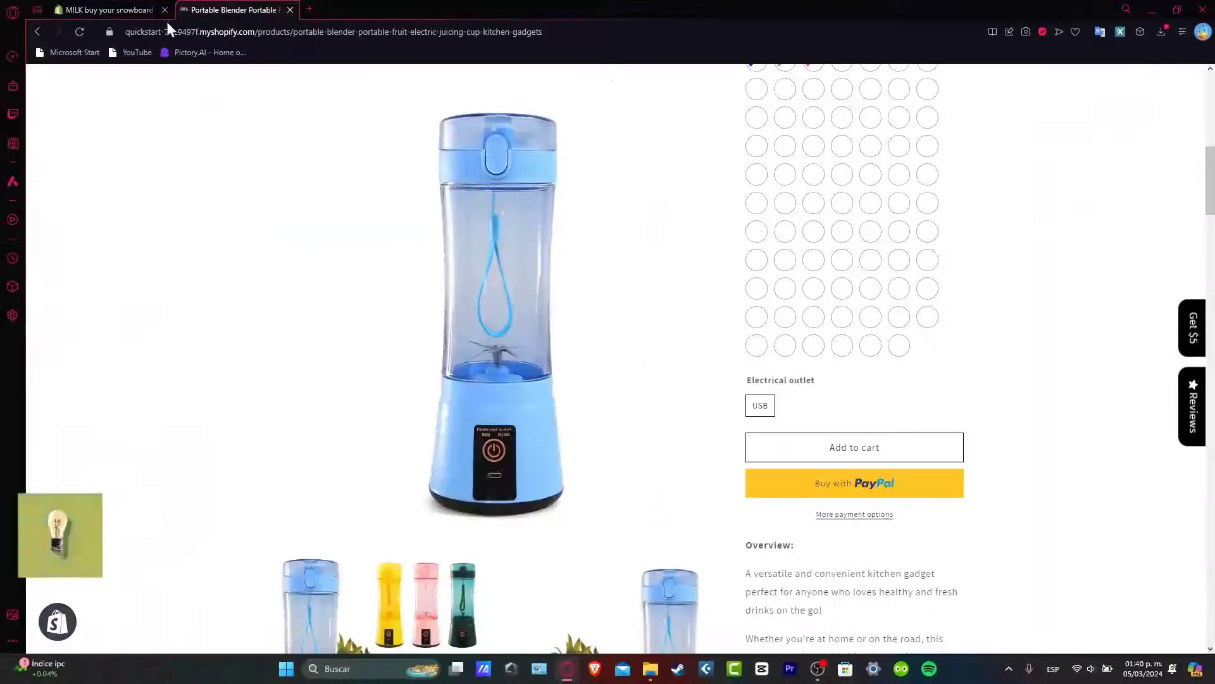
click(79, 31)
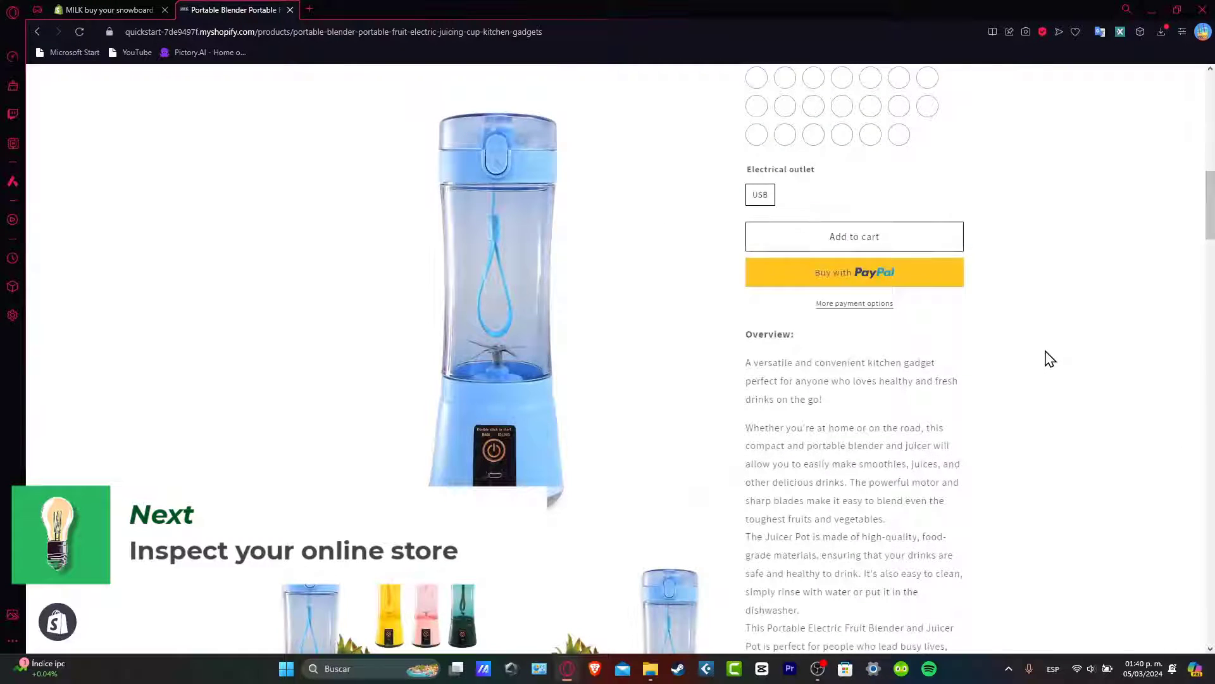
scroll(878, 426, up, 3)
click(877, 516)
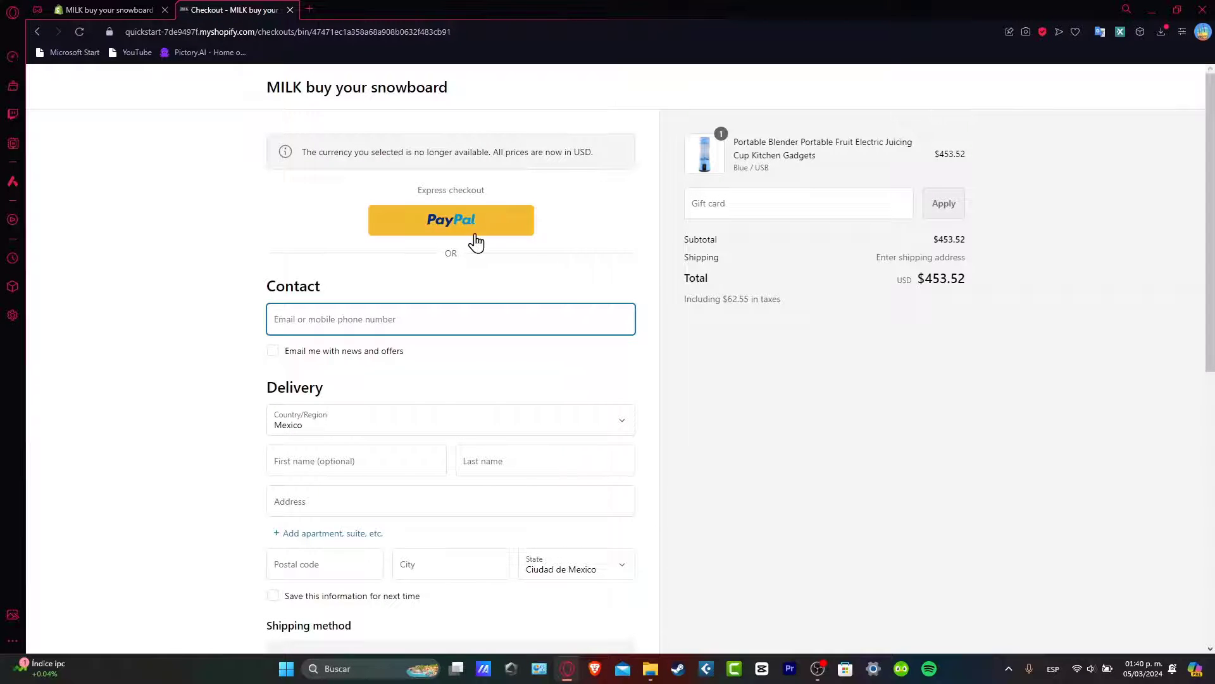
click(38, 32)
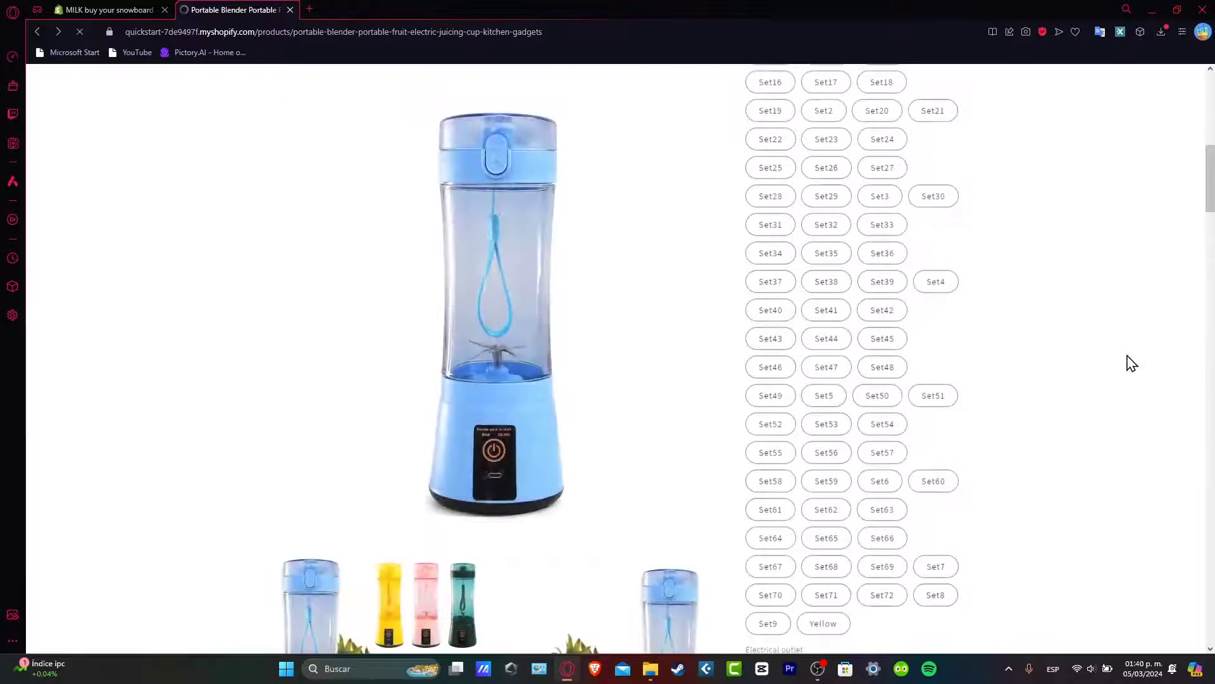
scroll(1109, 355, down, 15)
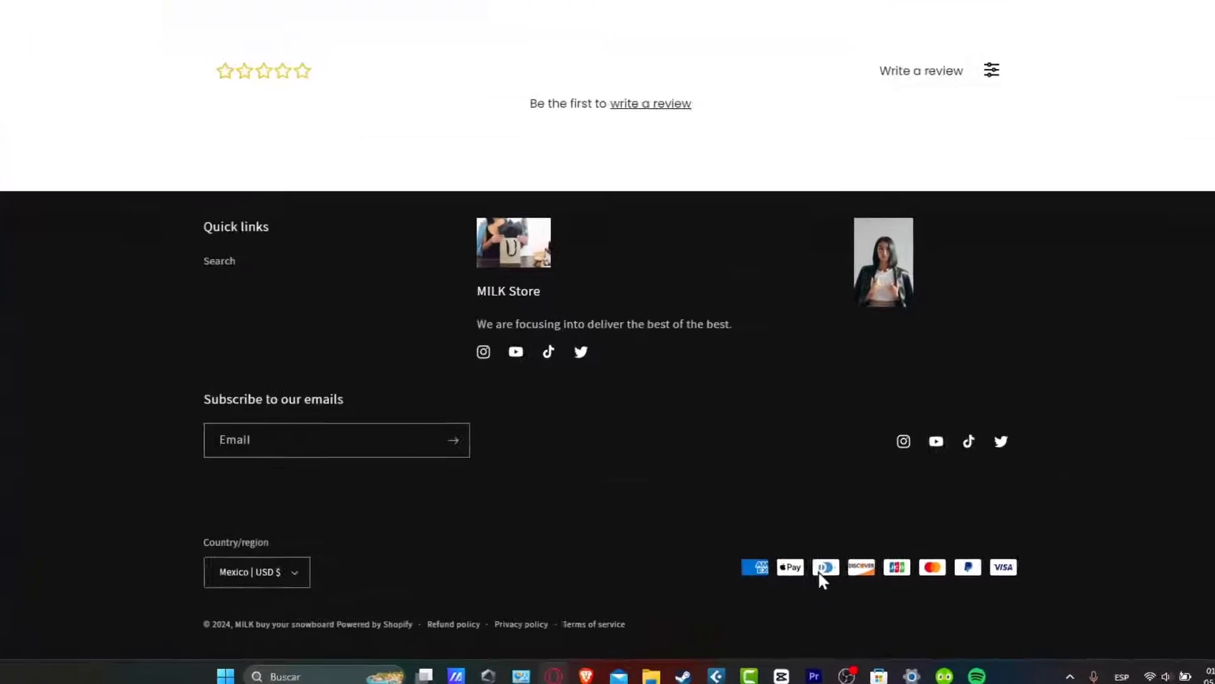
Step: Inspect the storefront footer in Opera DevTools
right_click(1147, 530)
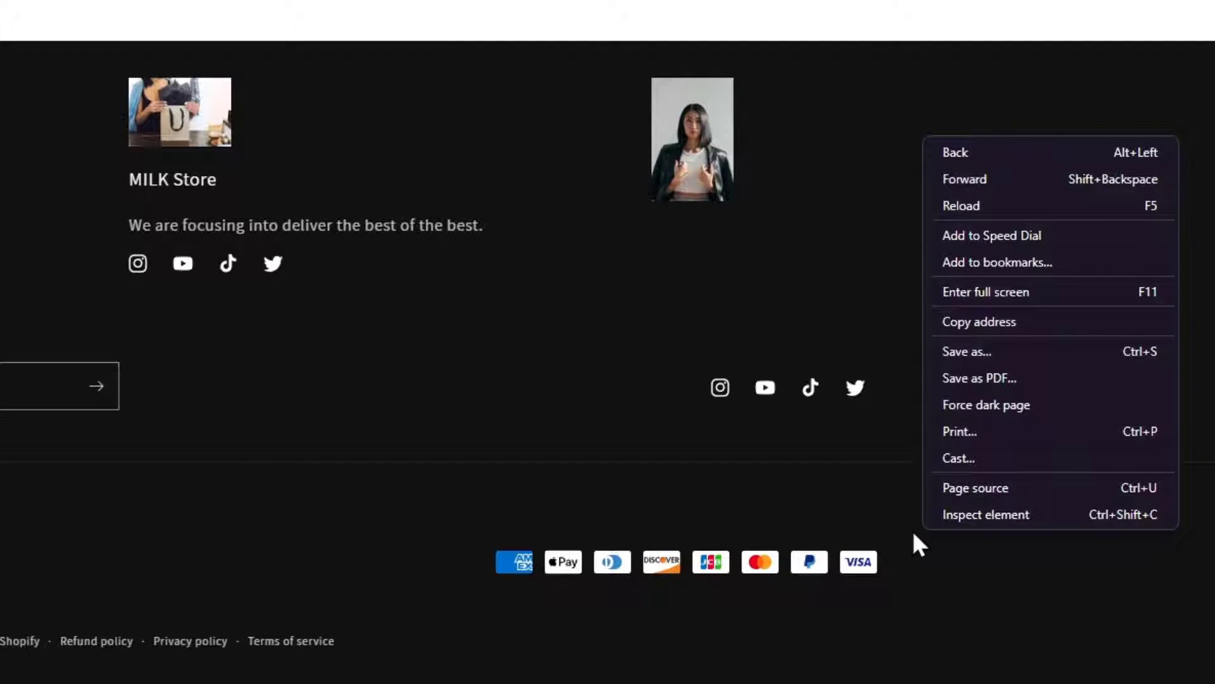
click(969, 525)
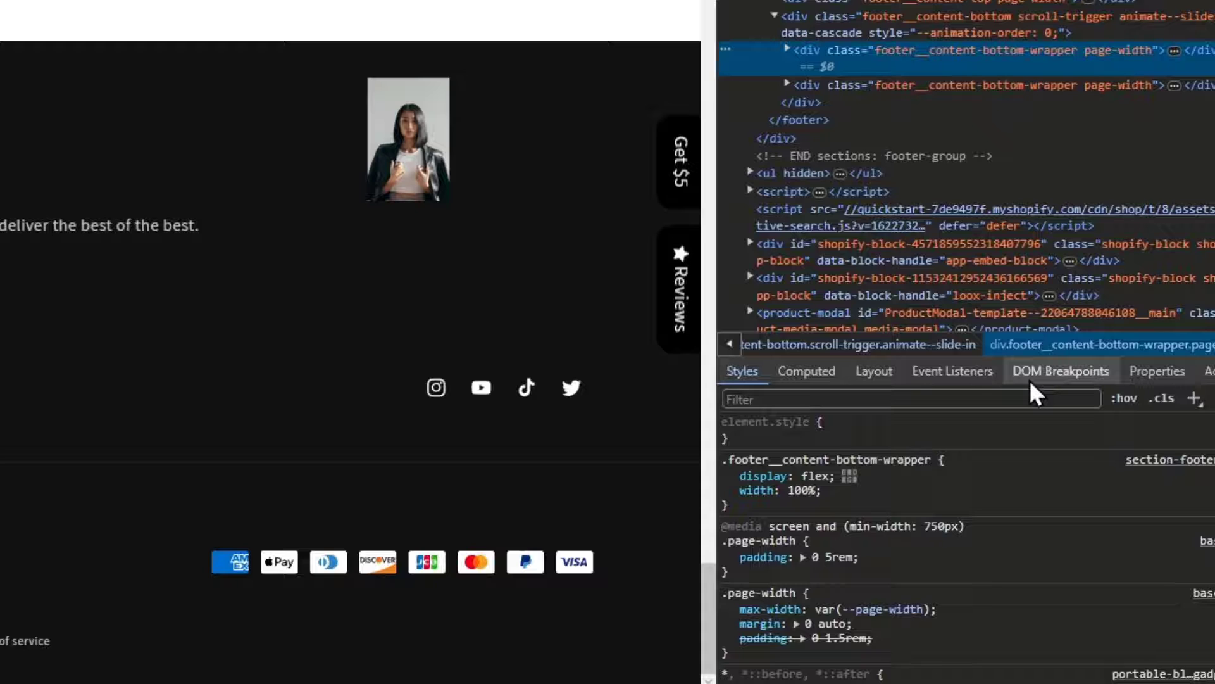
click(466, 549)
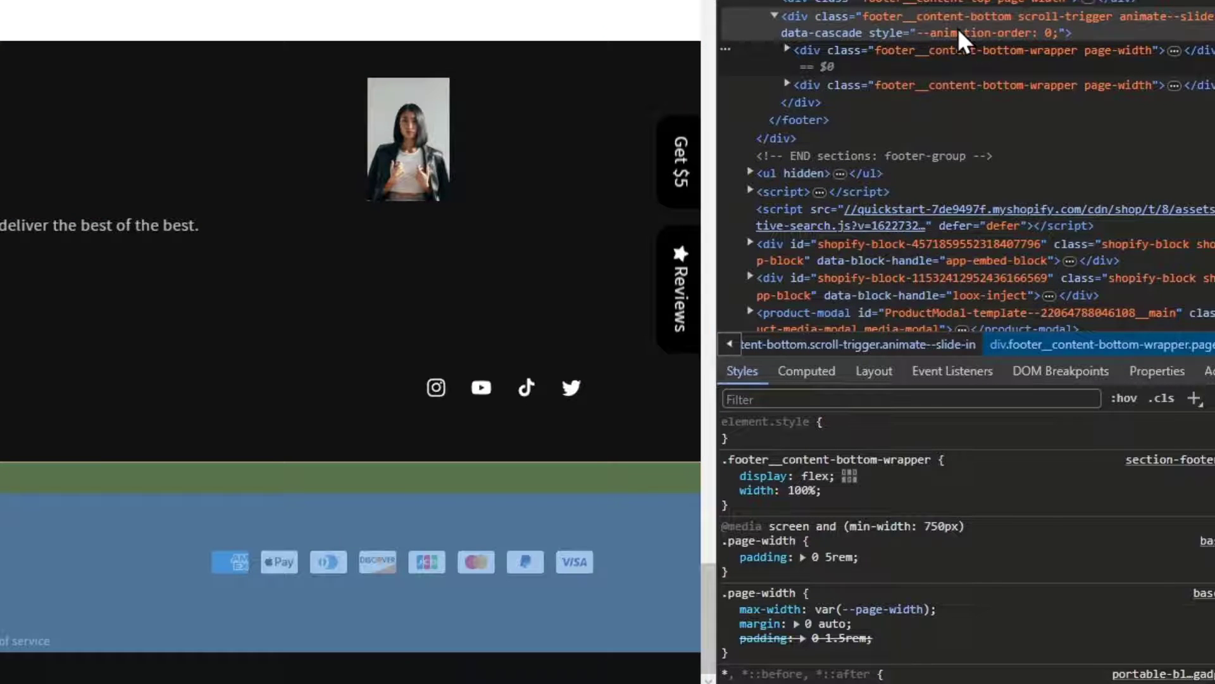
key(ctrl+shift+c)
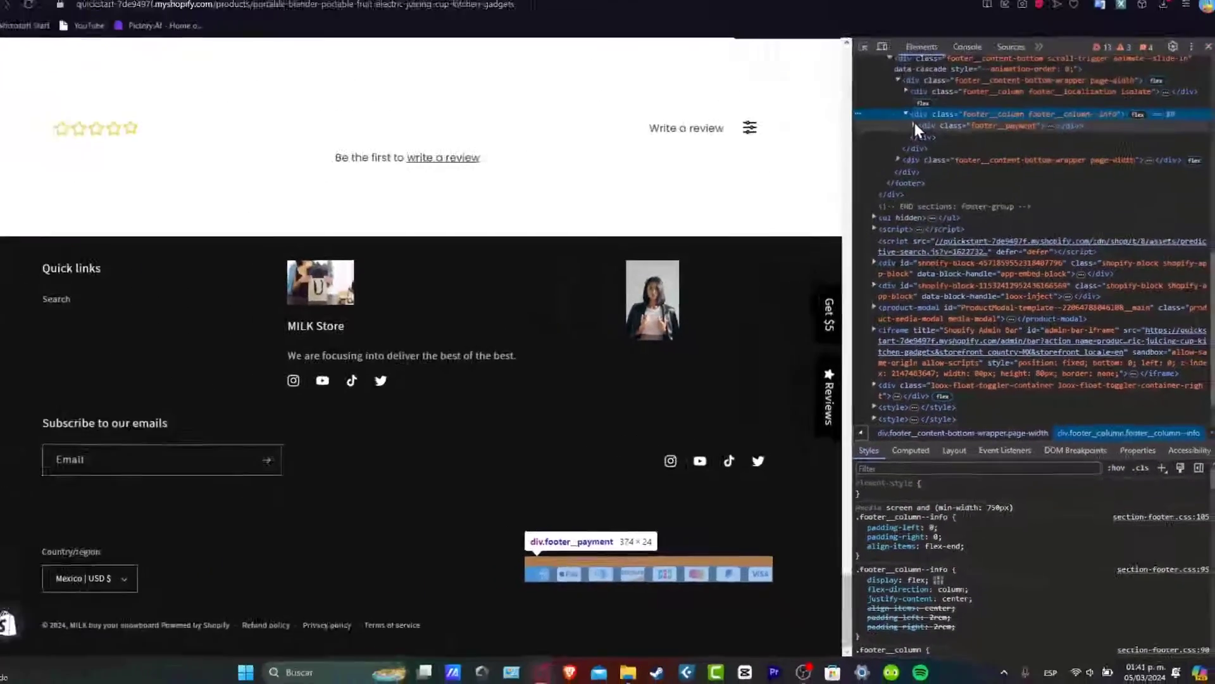
Step: Select the footer__payment's ul.list-payment element and copy it
click(921, 145)
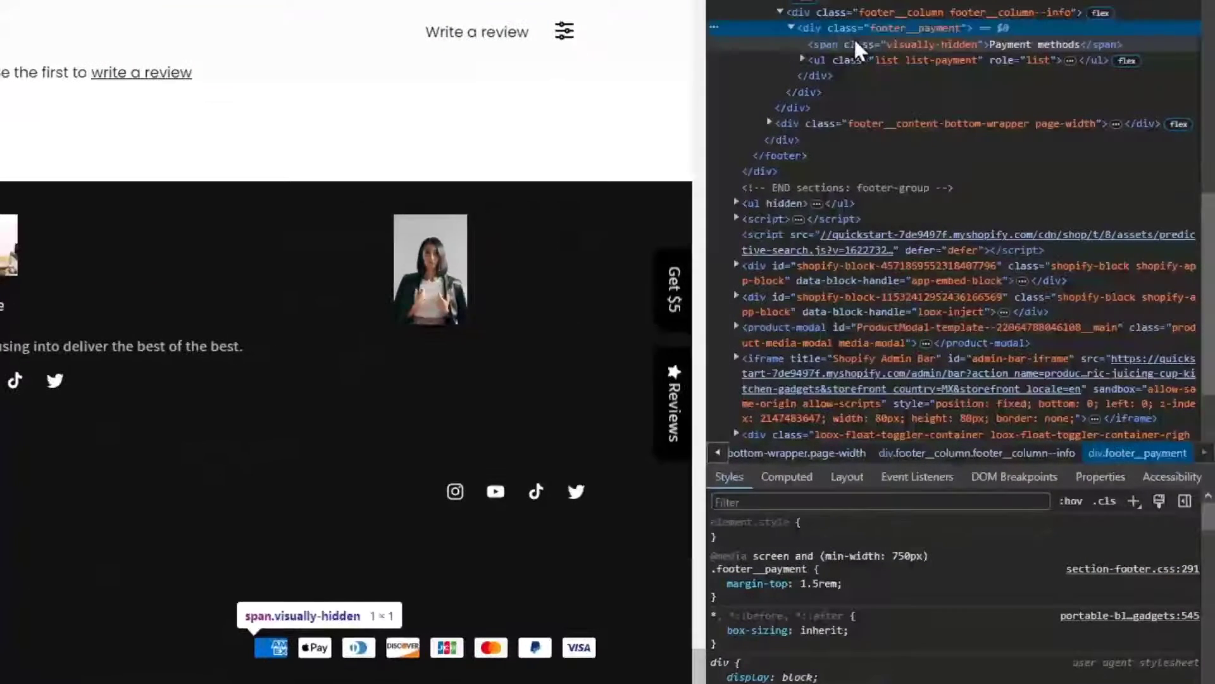
click(802, 61)
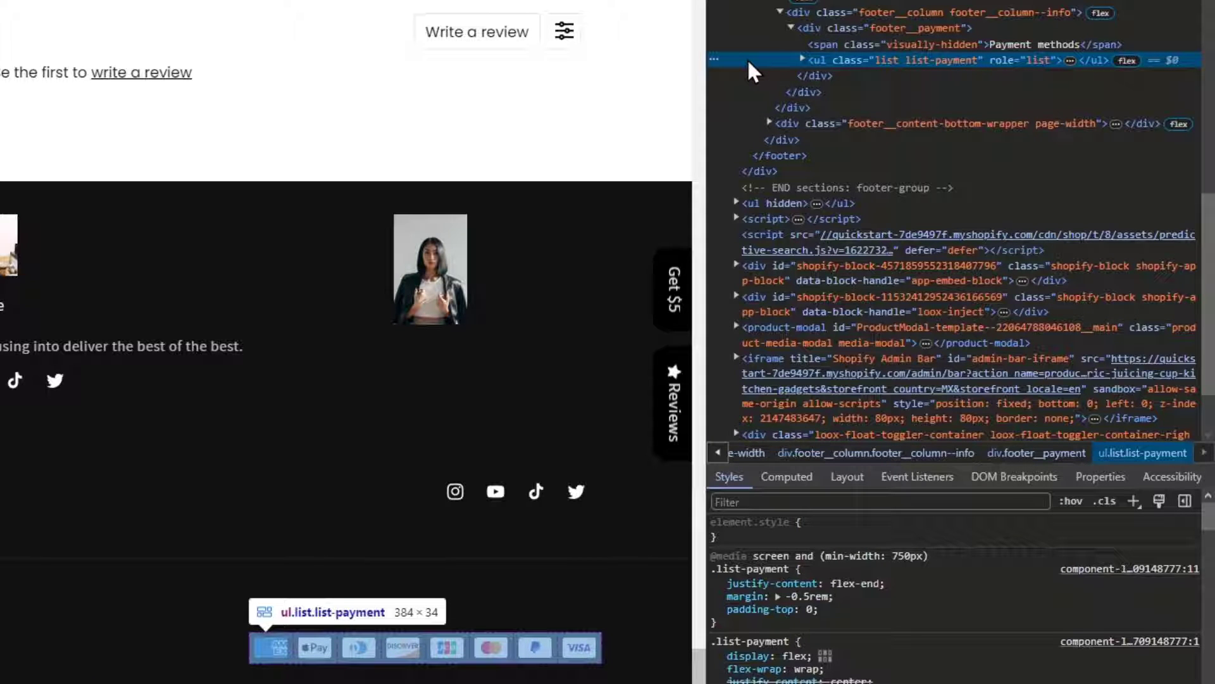
right_click(751, 68)
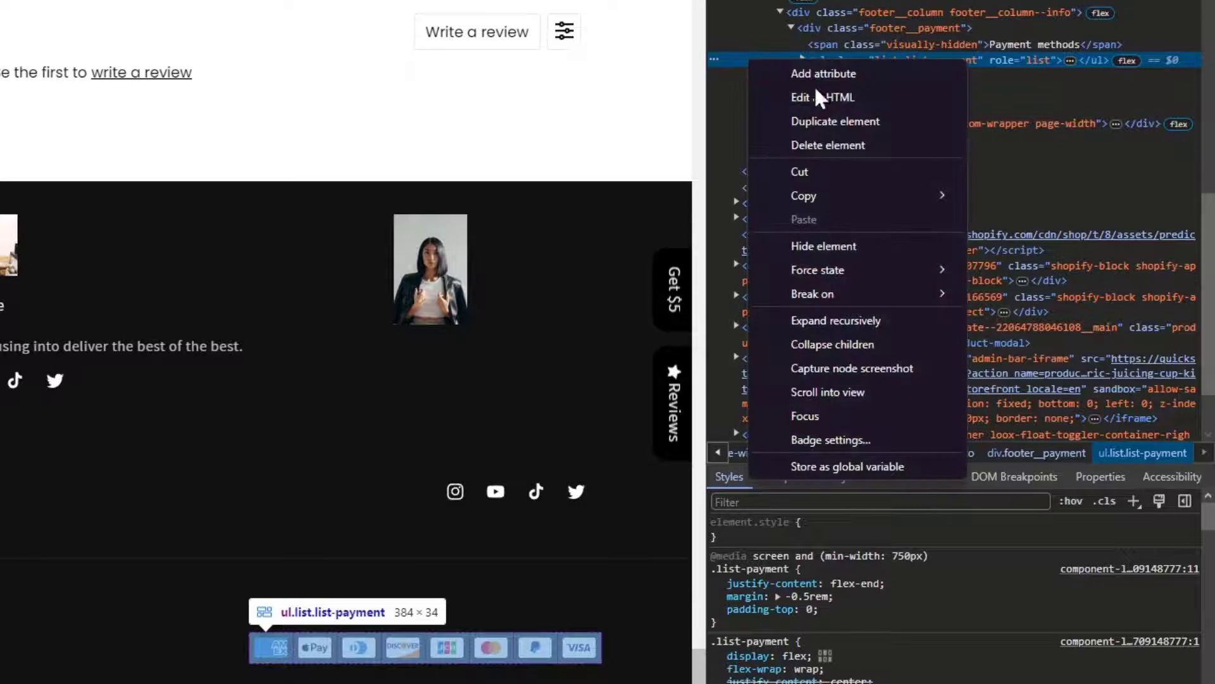
mouse_move(862, 206)
click(1017, 197)
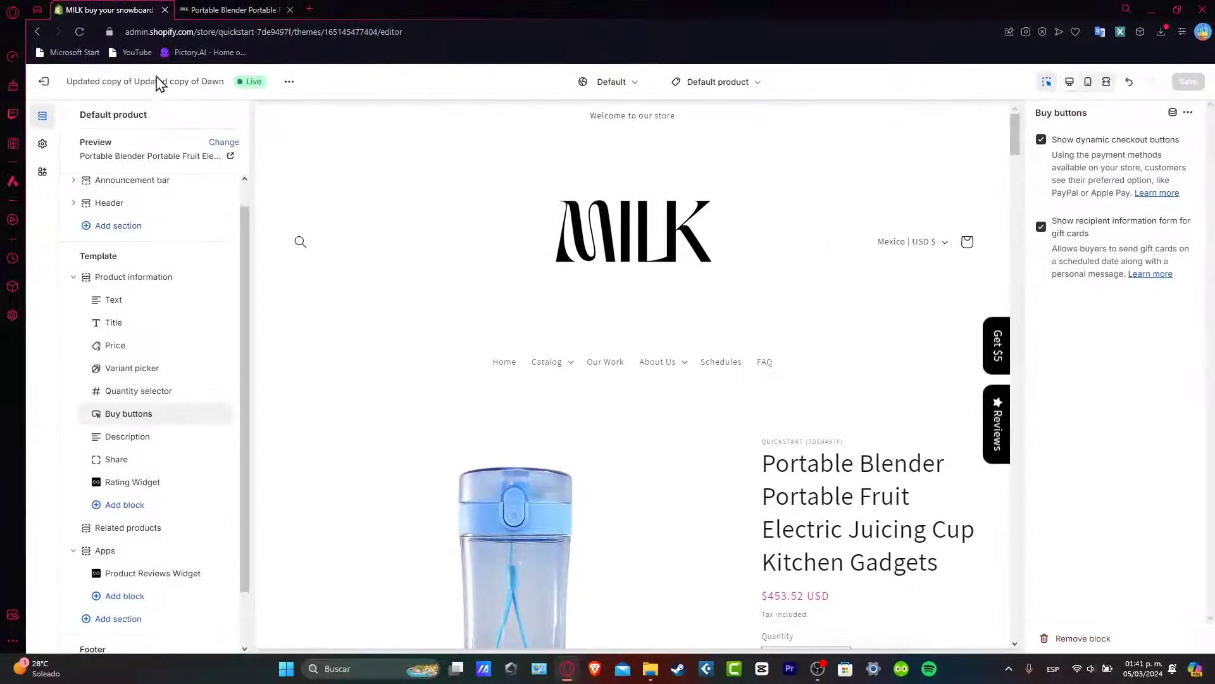
Step: Add a Custom Liquid block under Buy buttons containing the copied list-payment HTML, and save
click(148, 444)
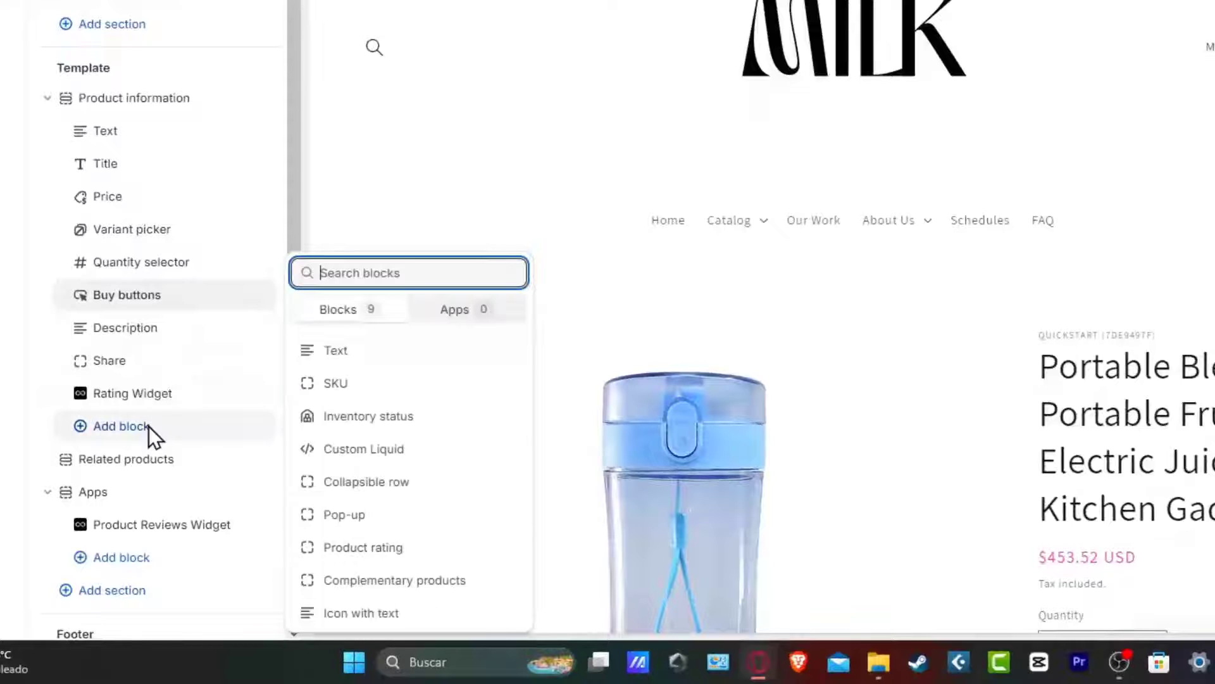
click(378, 457)
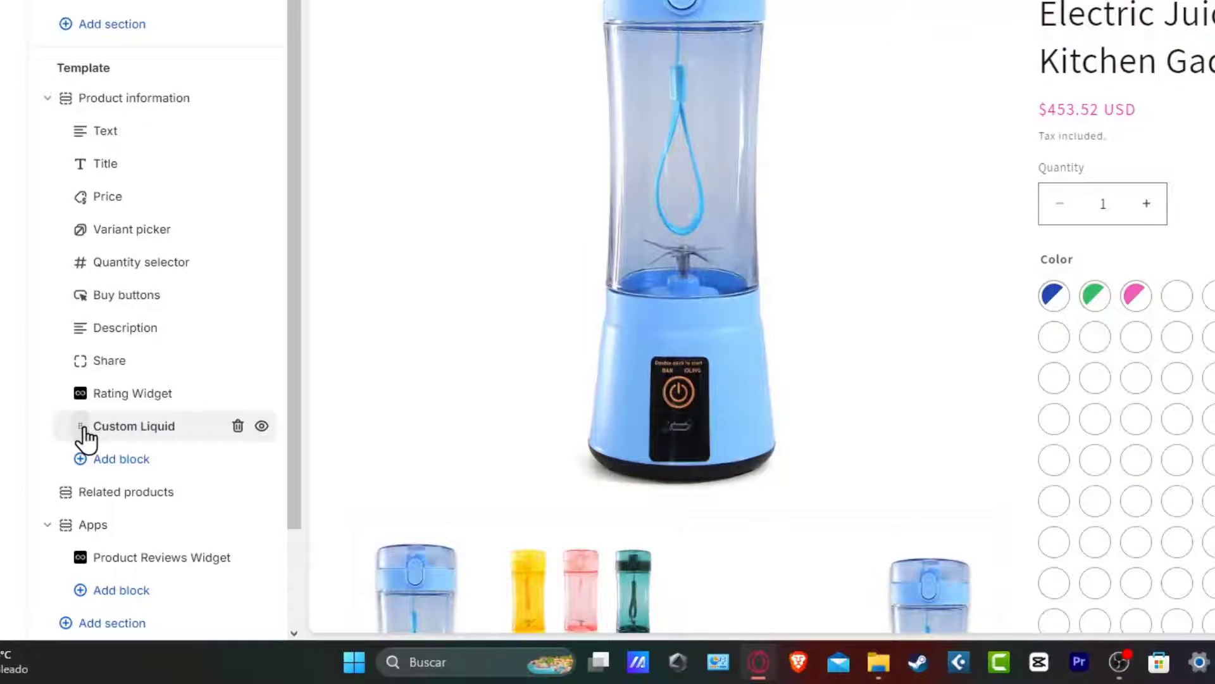
drag(83, 428, 87, 320)
scroll(935, 398, down, 5)
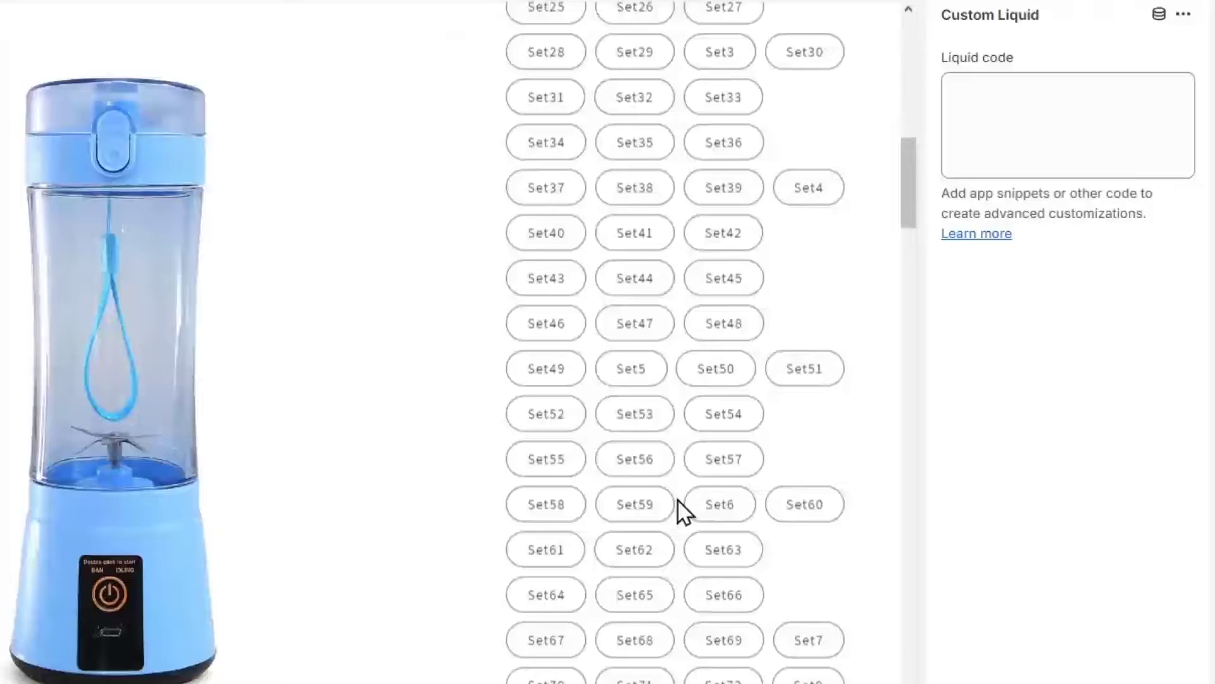
click(1025, 130)
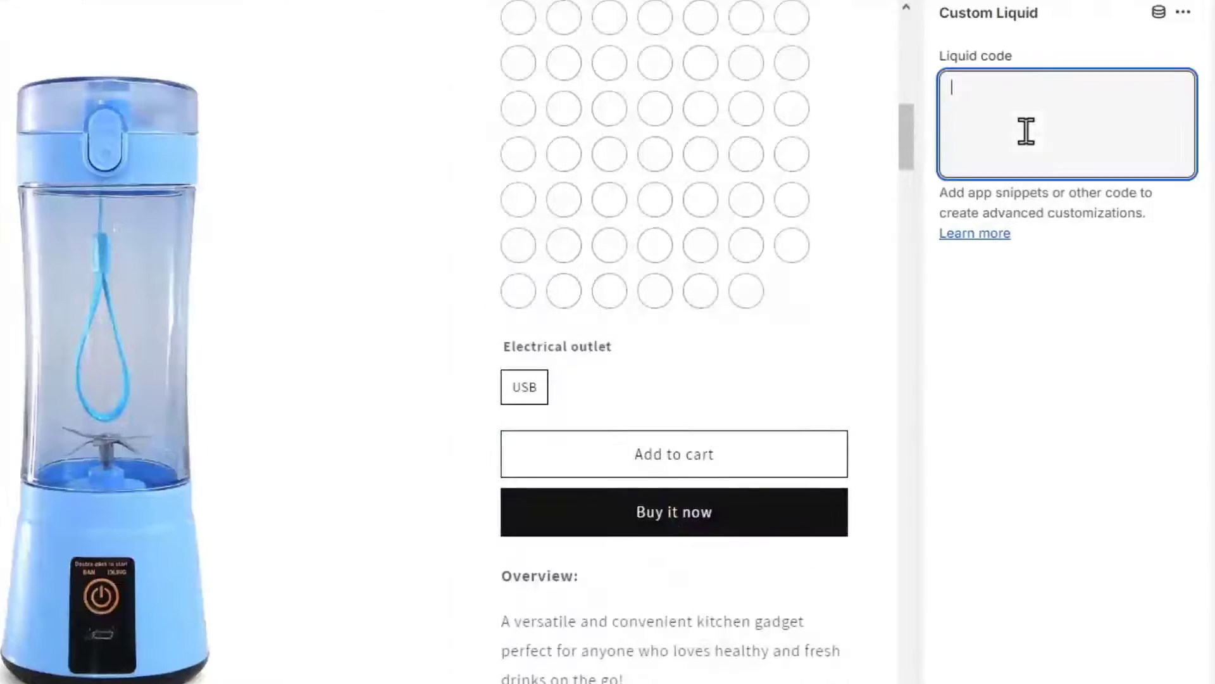
key(ctrl+v)
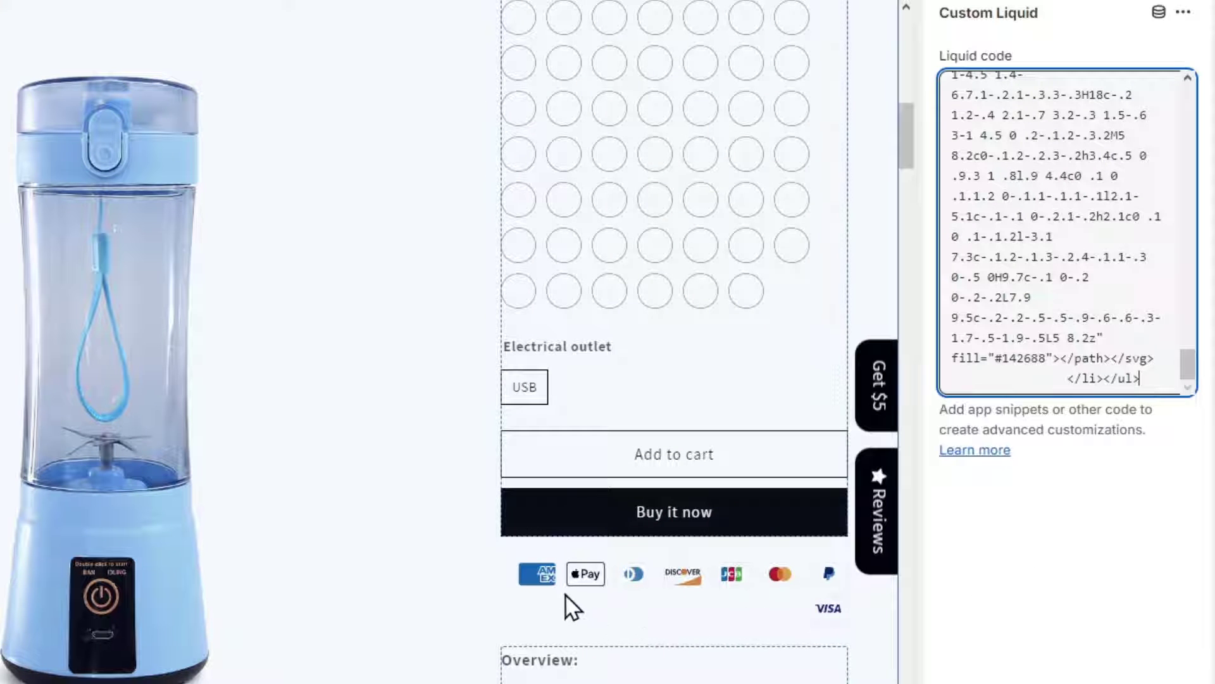
click(952, 617)
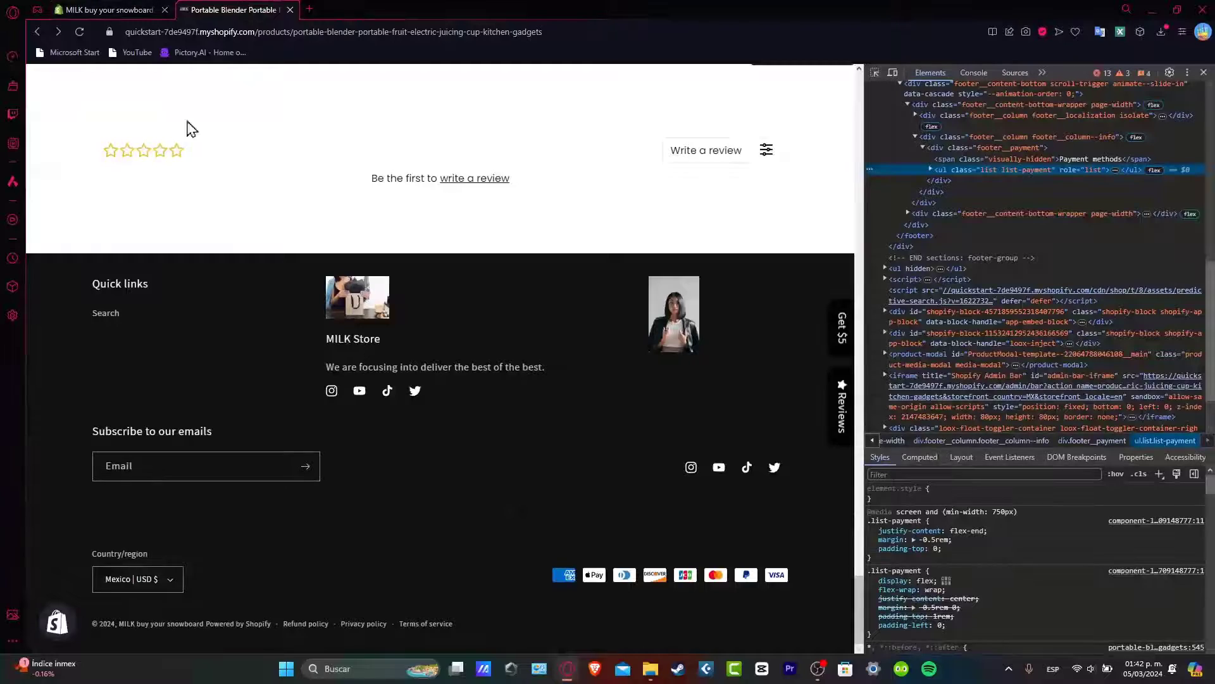
Step: Reload the storefront without DevTools and check the card icons beneath Buy with PayPal
key(F5)
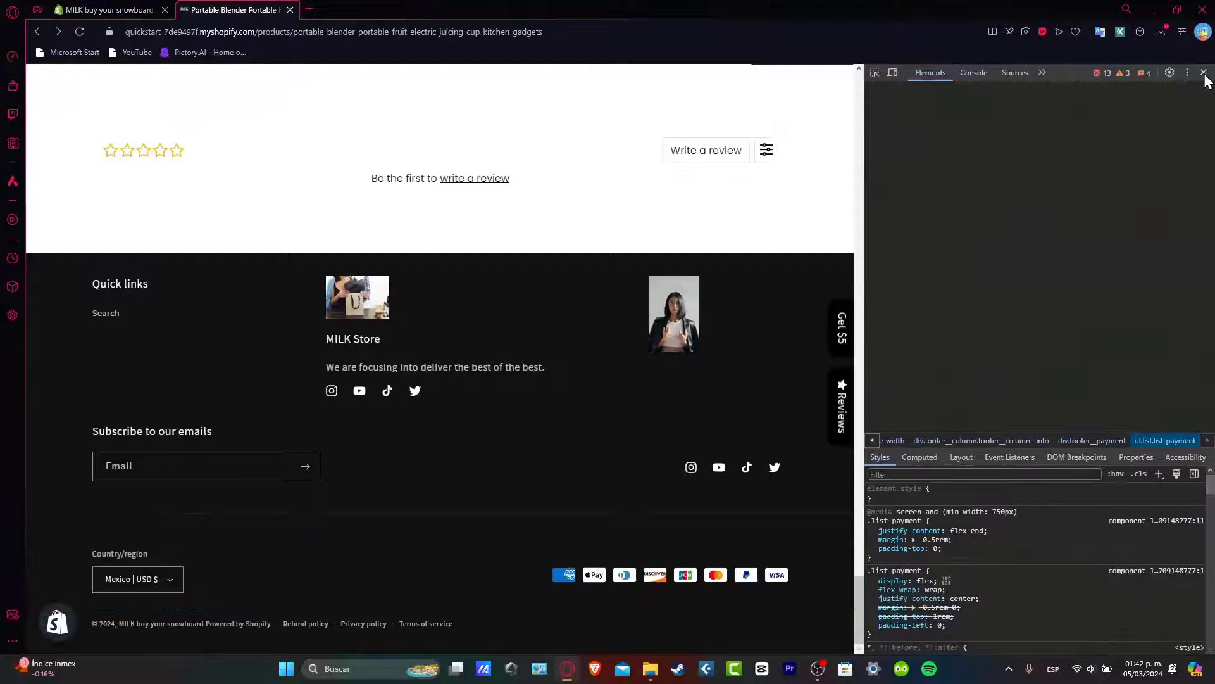
click(1203, 72)
scroll(759, 308, down, 3)
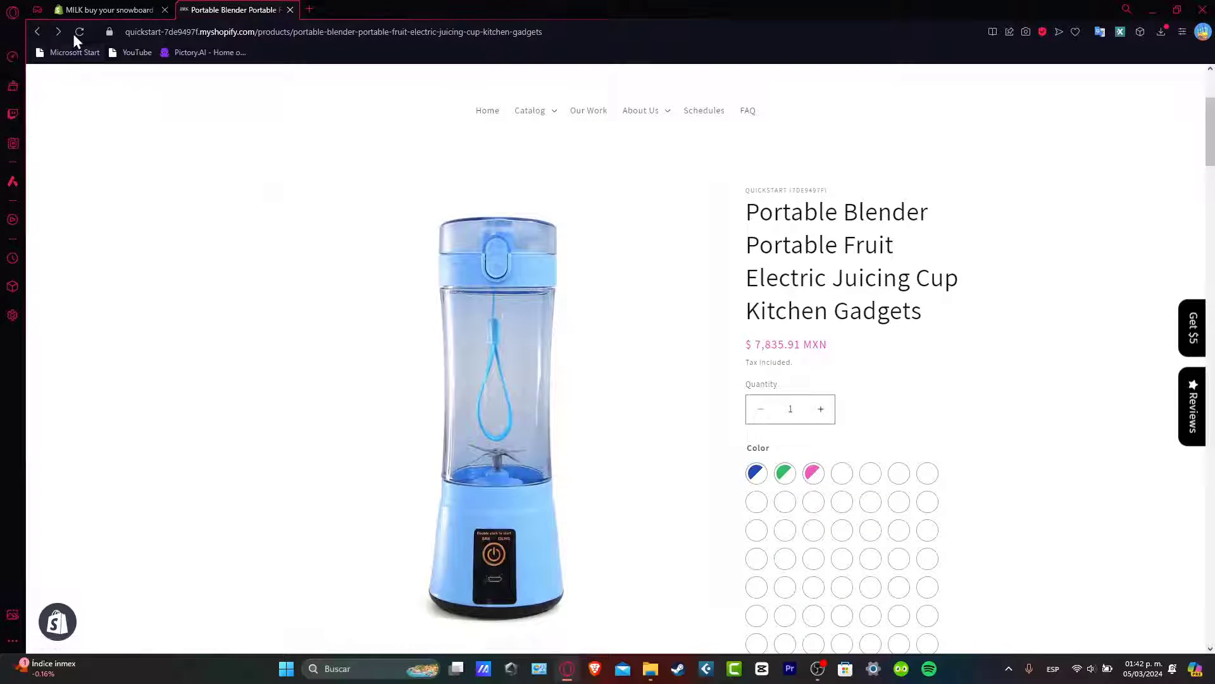
scroll(741, 288, down, 6)
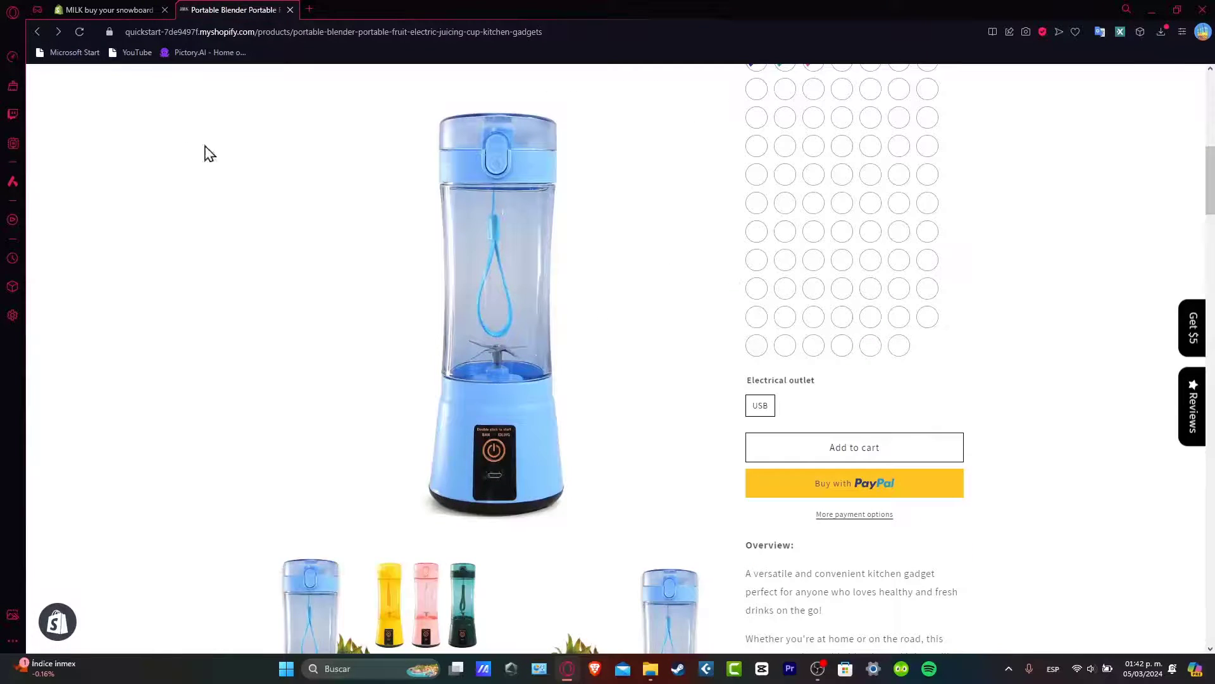
scroll(956, 271, down, 5)
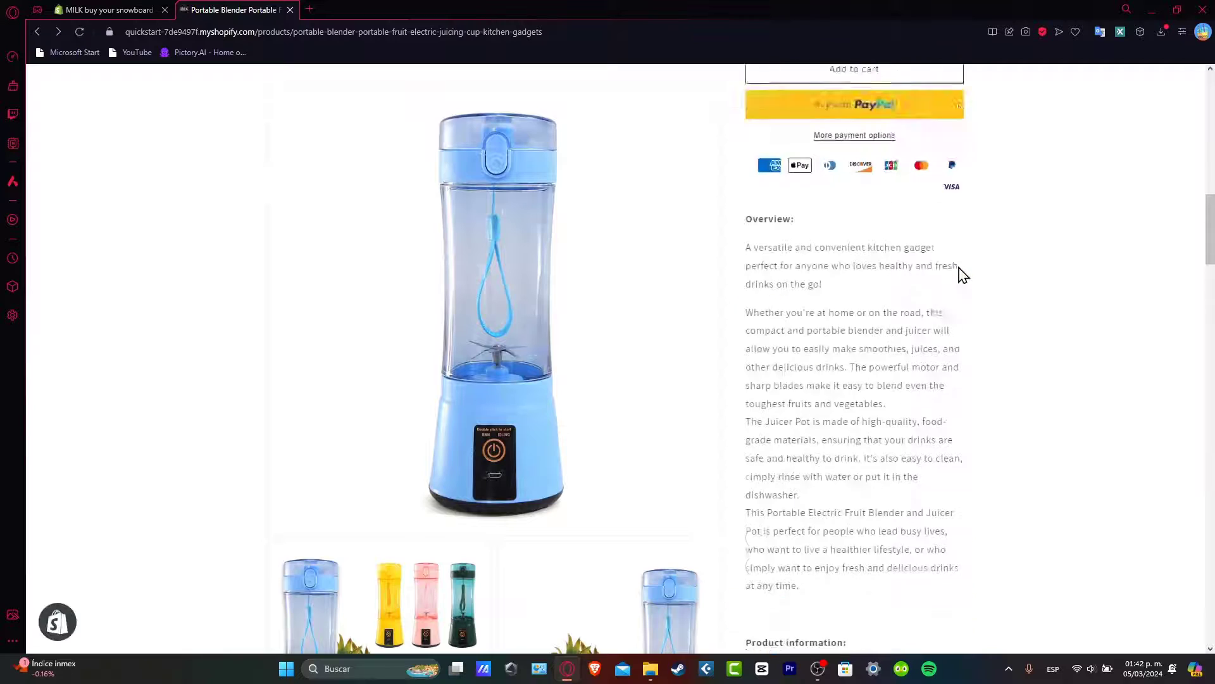
scroll(963, 274, up, 6)
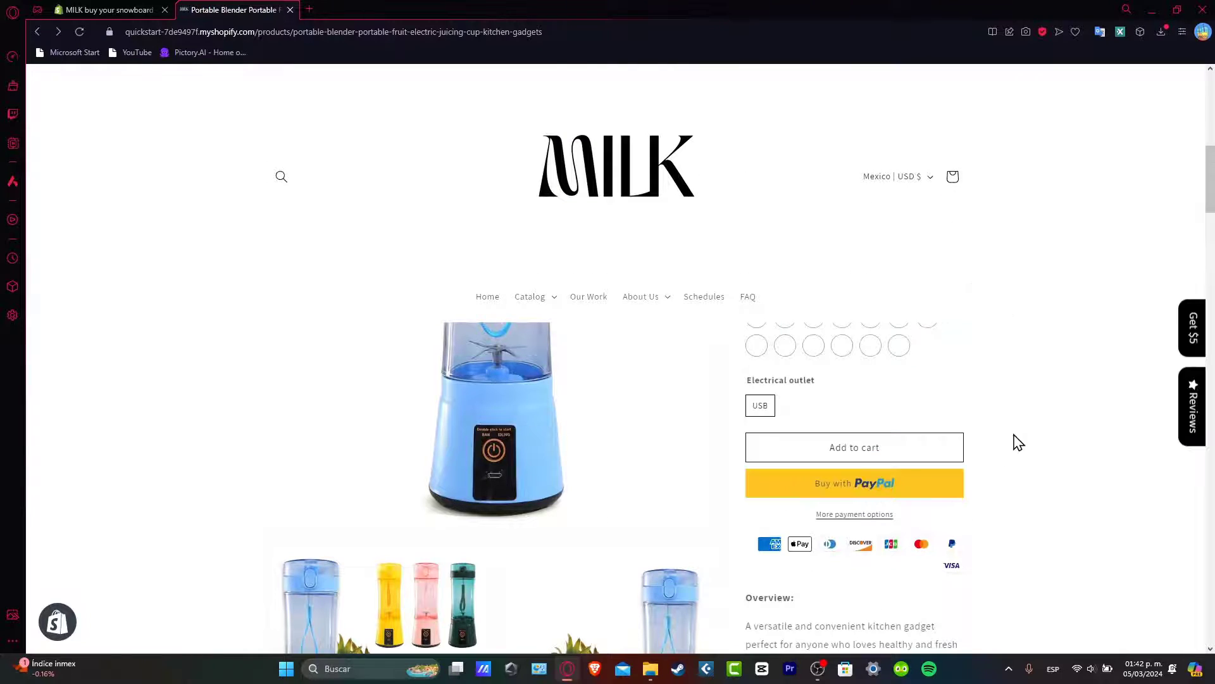